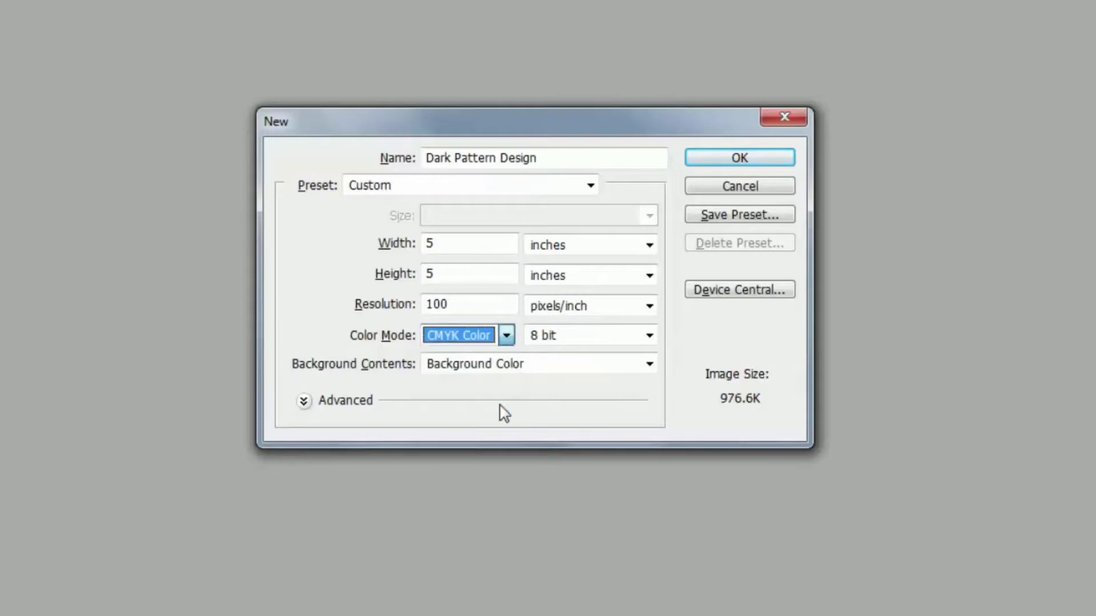
# - Set the new document's background contents to White and create the 5 by 5 inch Dark Pattern Design document
pyautogui.click(549, 370)
pyautogui.click(533, 384)
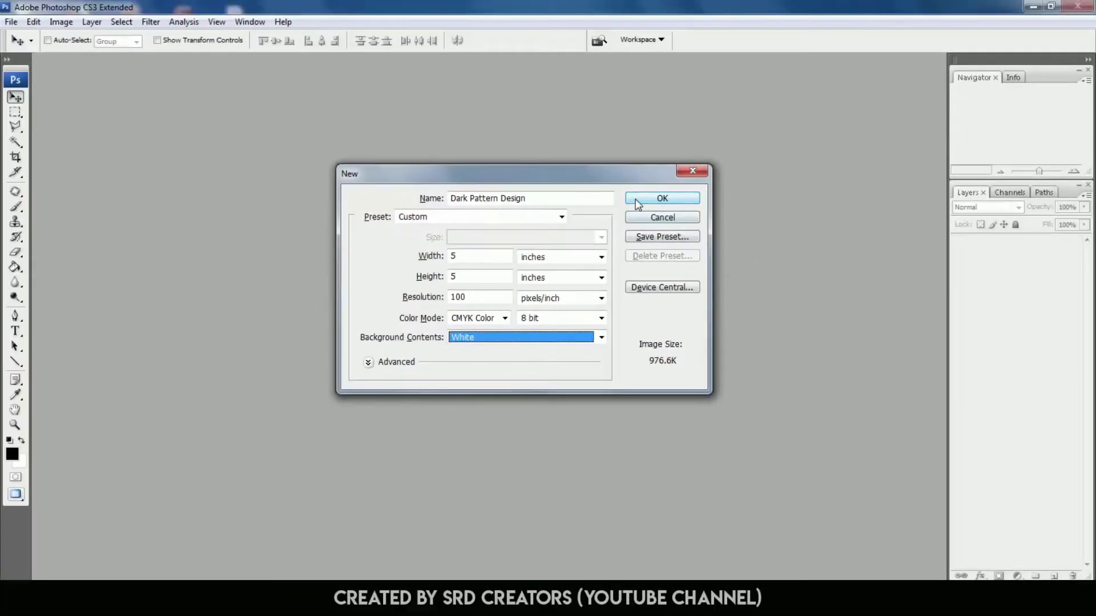
pyautogui.click(637, 199)
# - Reset to the default colours, fill the background with black and duplicate it to a new layer
pyautogui.press('d')
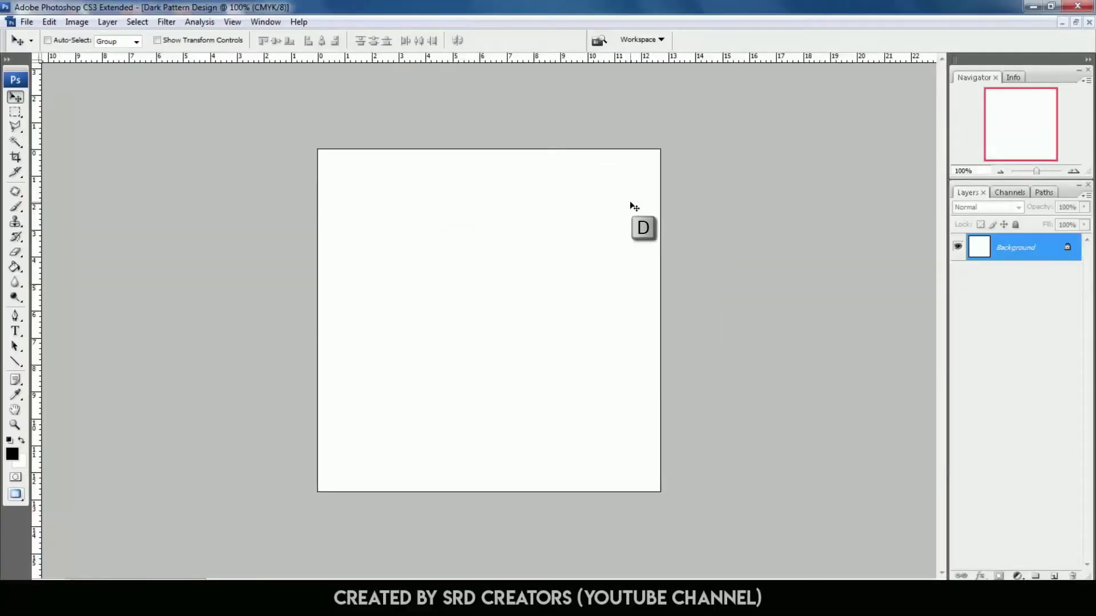
pyautogui.hotkey('alt', 'BackSpace')
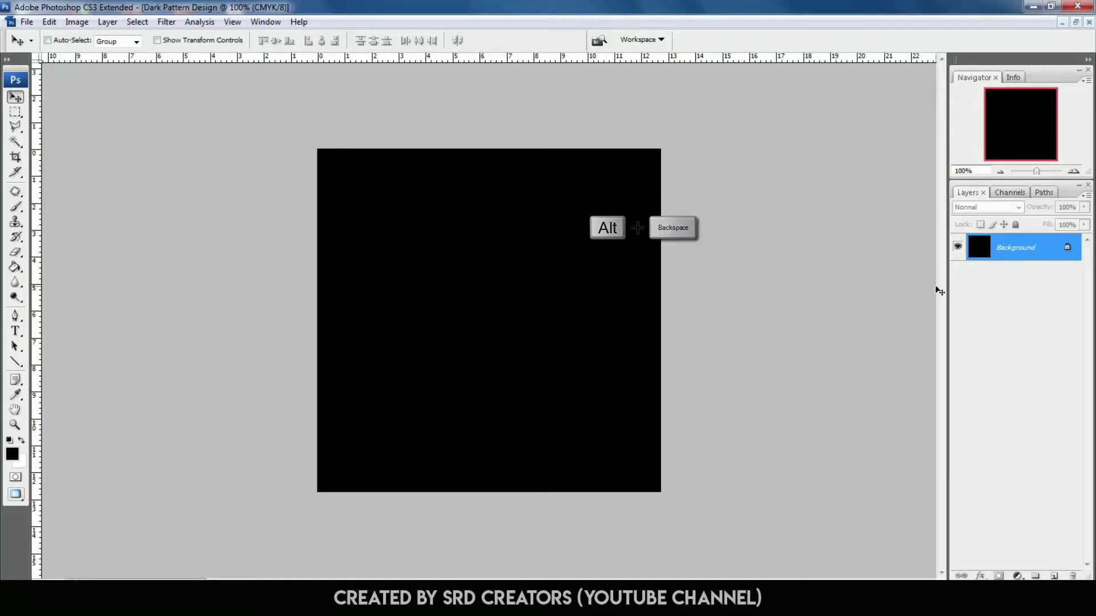
pyautogui.hotkey('ctrl', 'j')
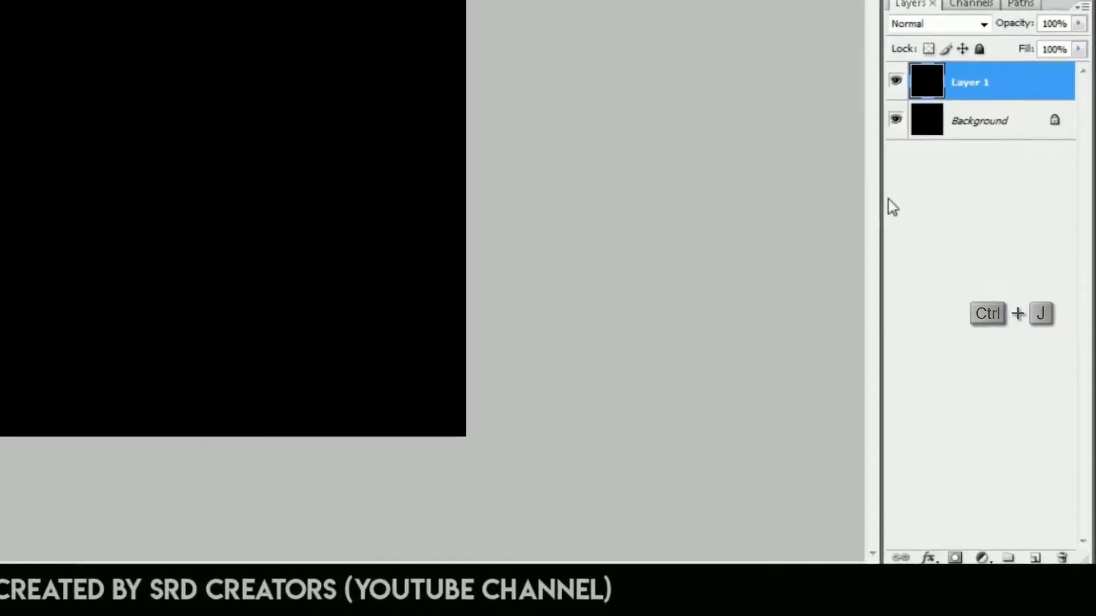
# - Add a Gradient Overlay effect to Layer 1 with an opacity of 45%
pyautogui.click(921, 555)
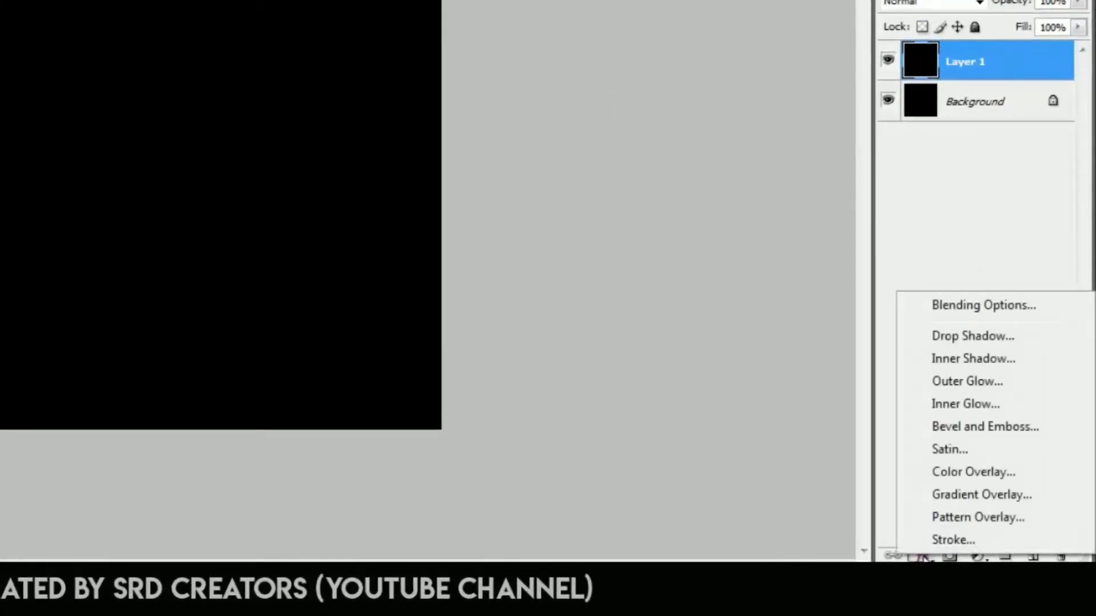
pyautogui.click(929, 495)
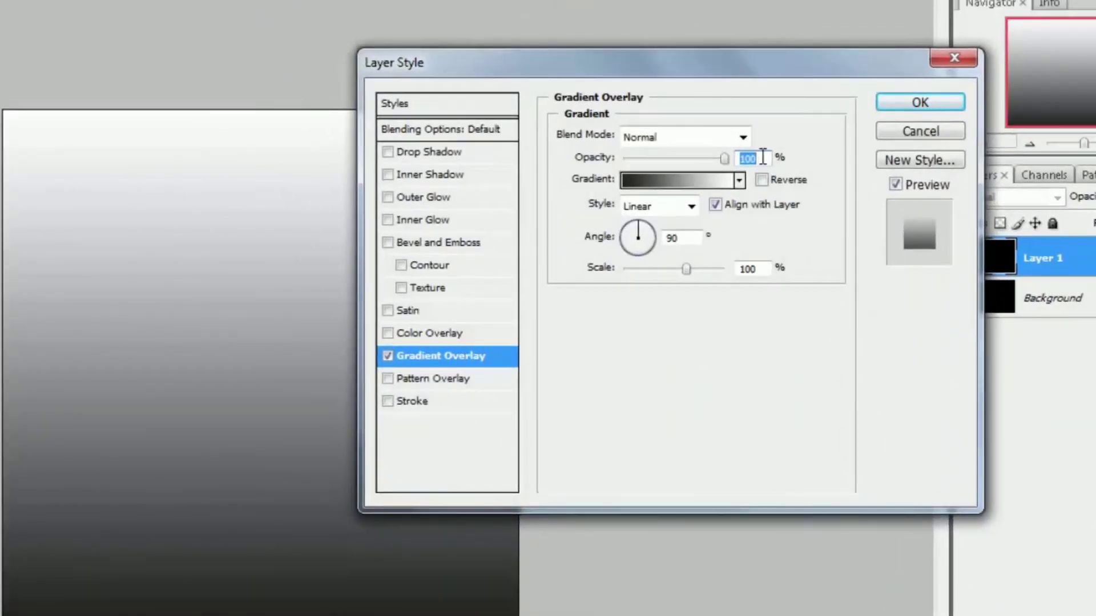
pyautogui.write('45')
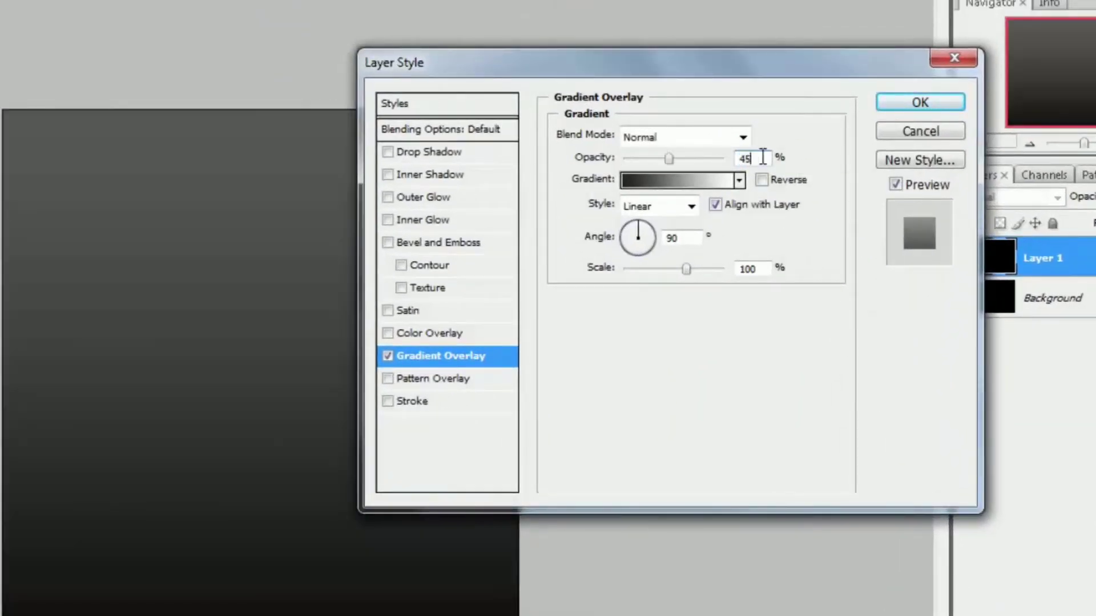
# - Use #231f20 as the colour of the overlay gradient's dark stop and accept the gradient
pyautogui.click(662, 180)
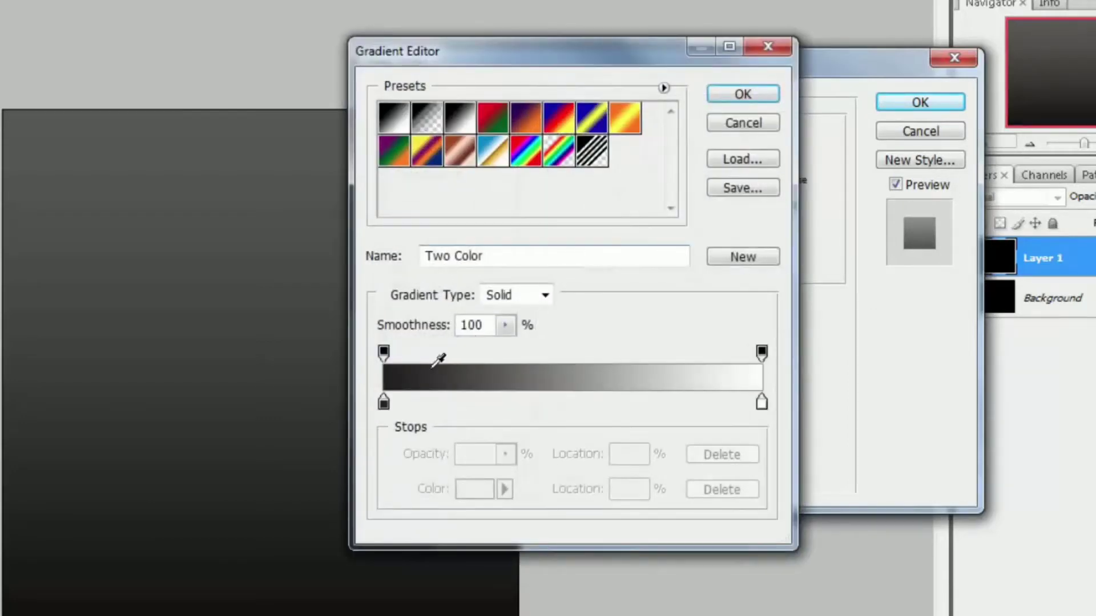
pyautogui.click(384, 403)
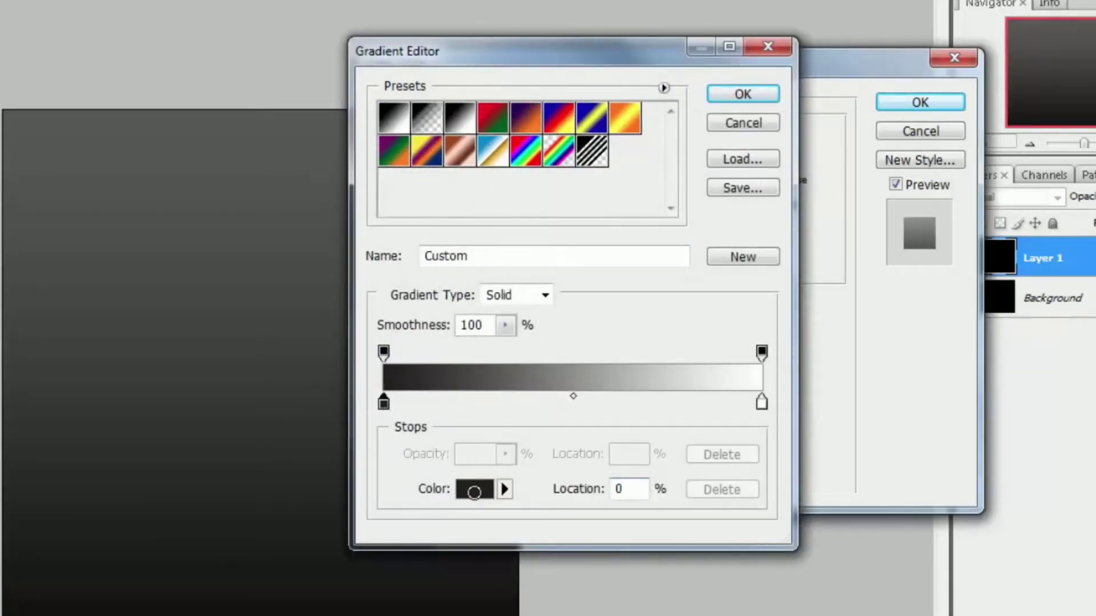
pyautogui.click(475, 489)
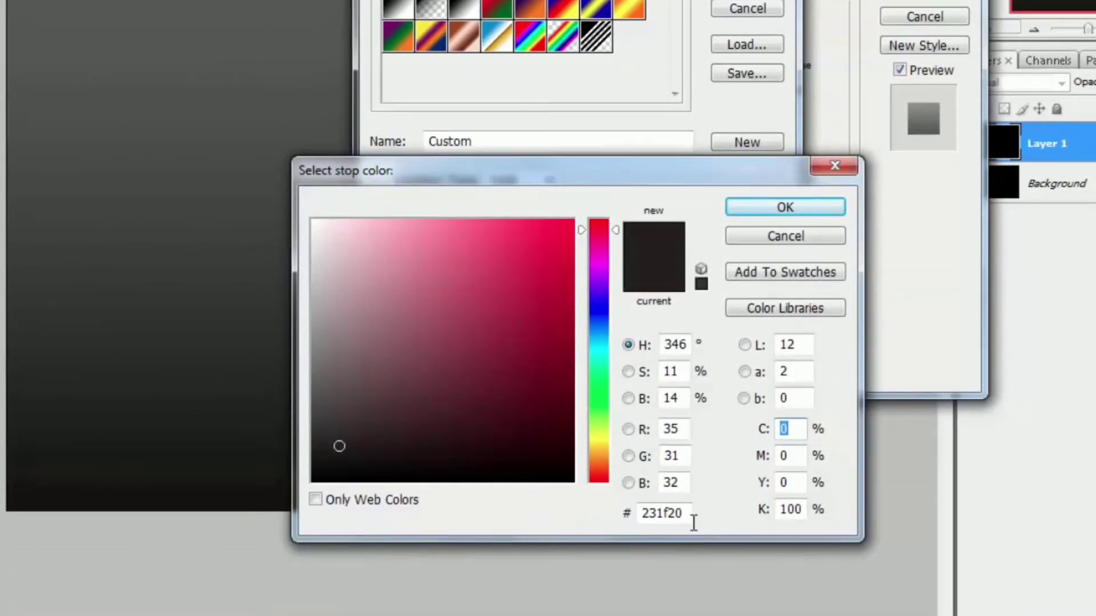
pyautogui.click(786, 208)
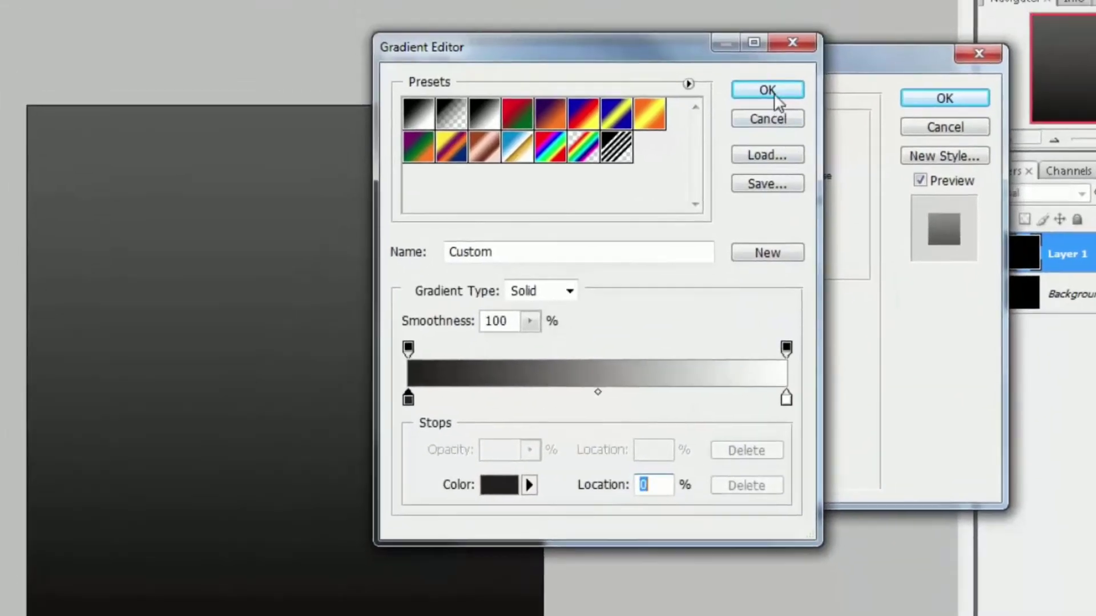
pyautogui.click(780, 97)
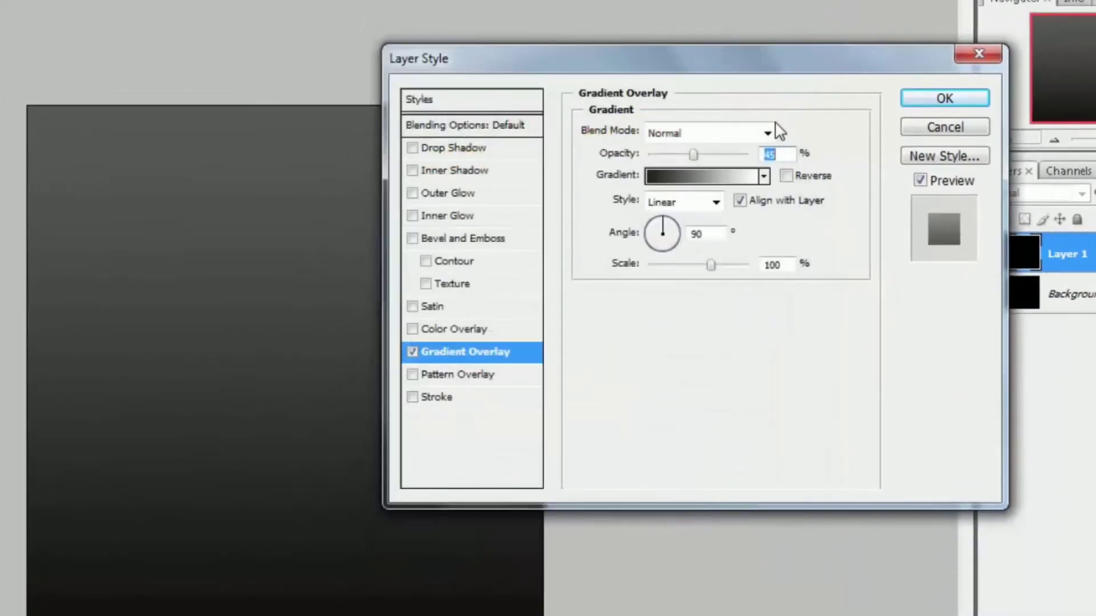
# - Reverse the overlay gradient, set its style to Angle, keep it aligned with the layer, and apply an angle of -135°
pyautogui.click(787, 176)
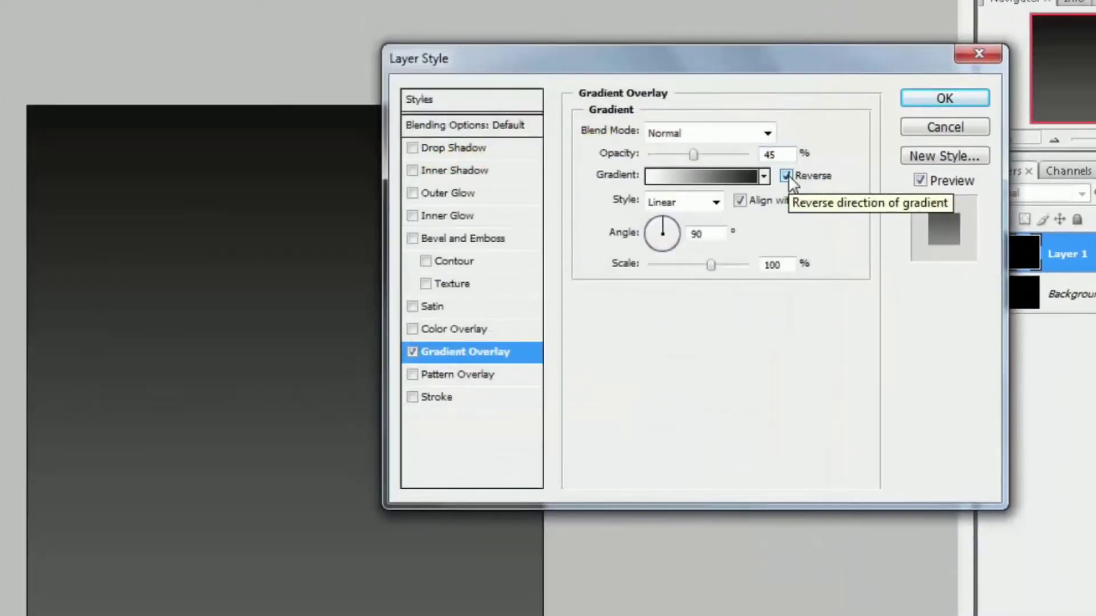
pyautogui.click(705, 211)
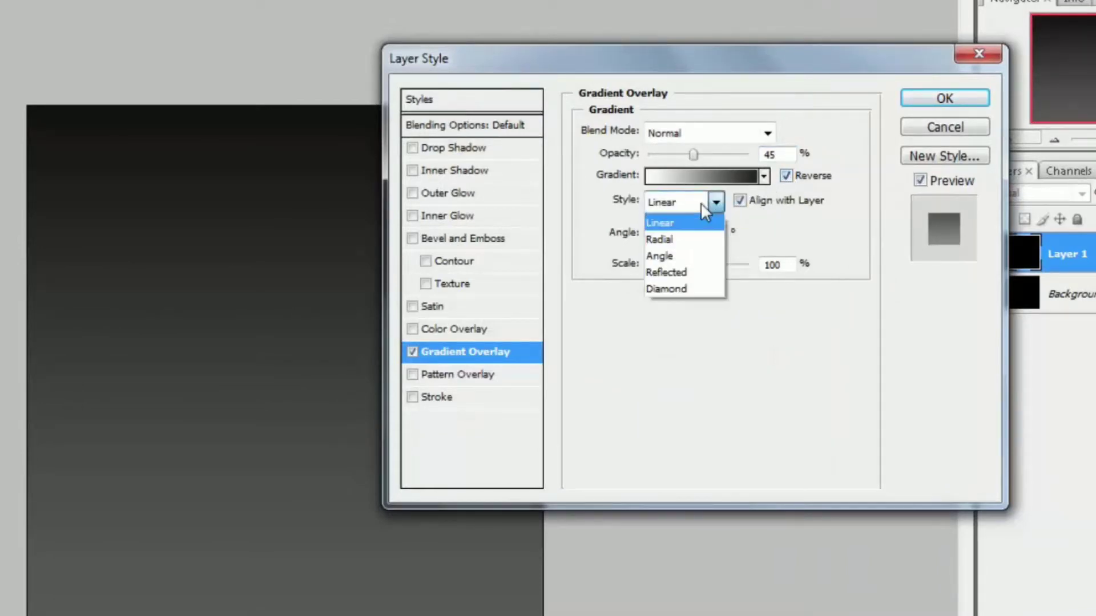
pyautogui.click(701, 260)
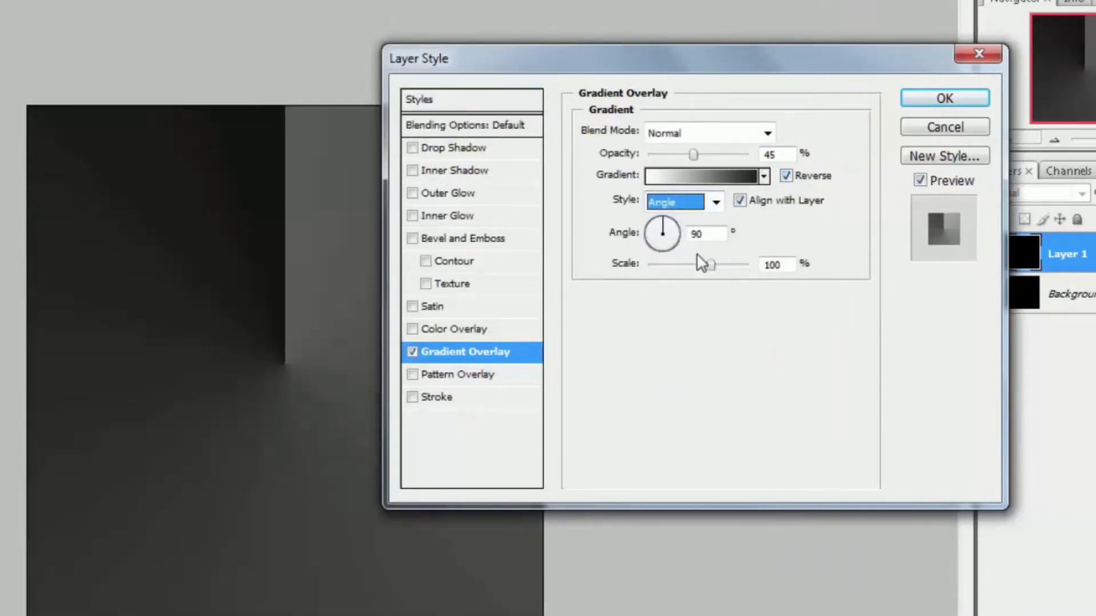
pyautogui.click(739, 201)
pyautogui.click(739, 201)
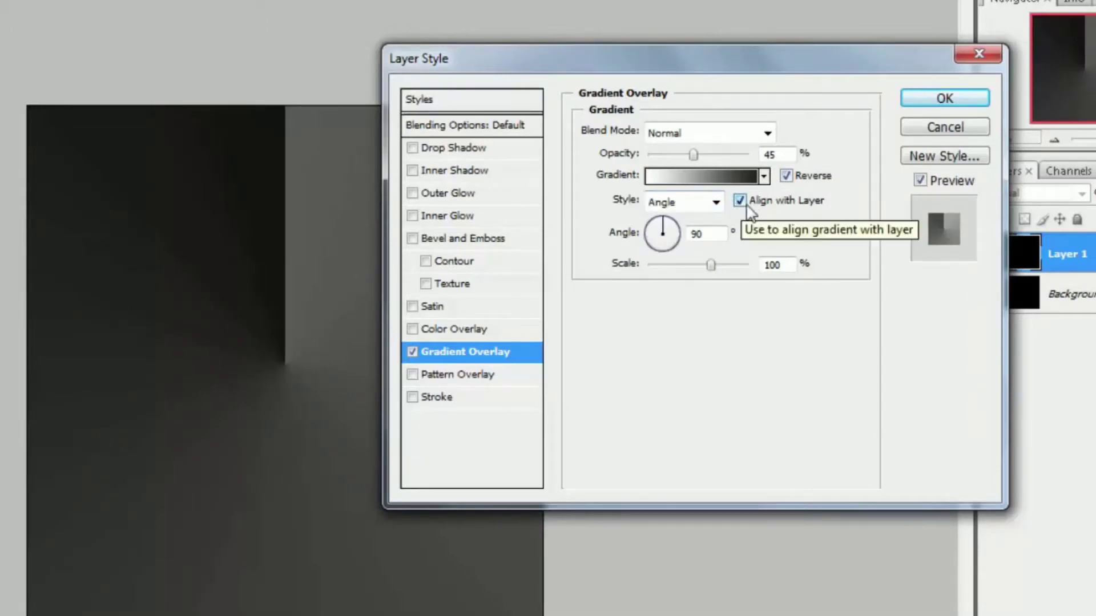
pyautogui.click(713, 235)
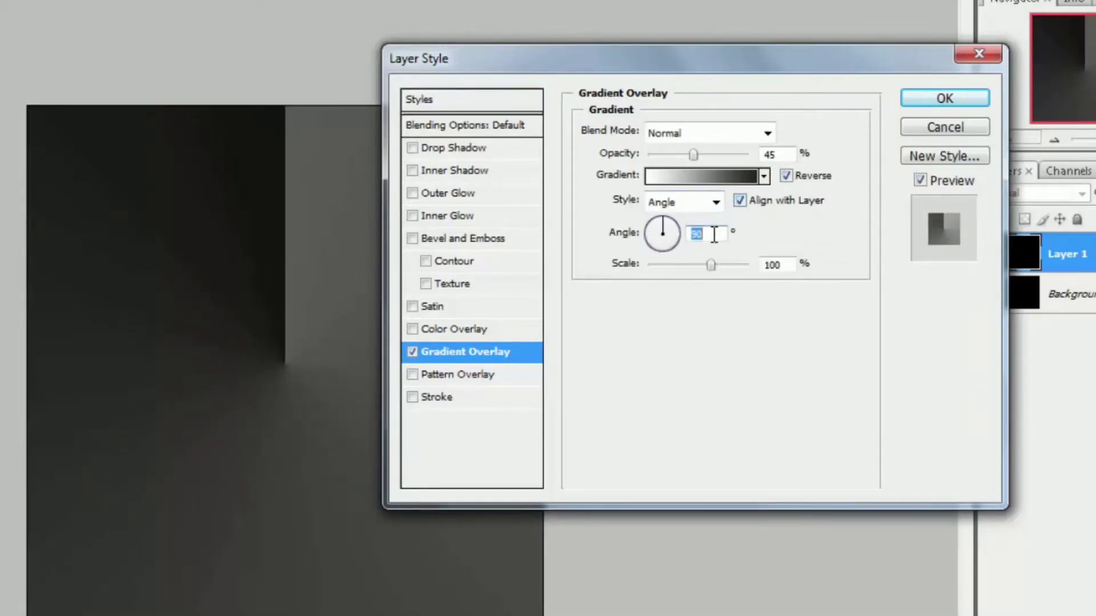
pyautogui.write('-135')
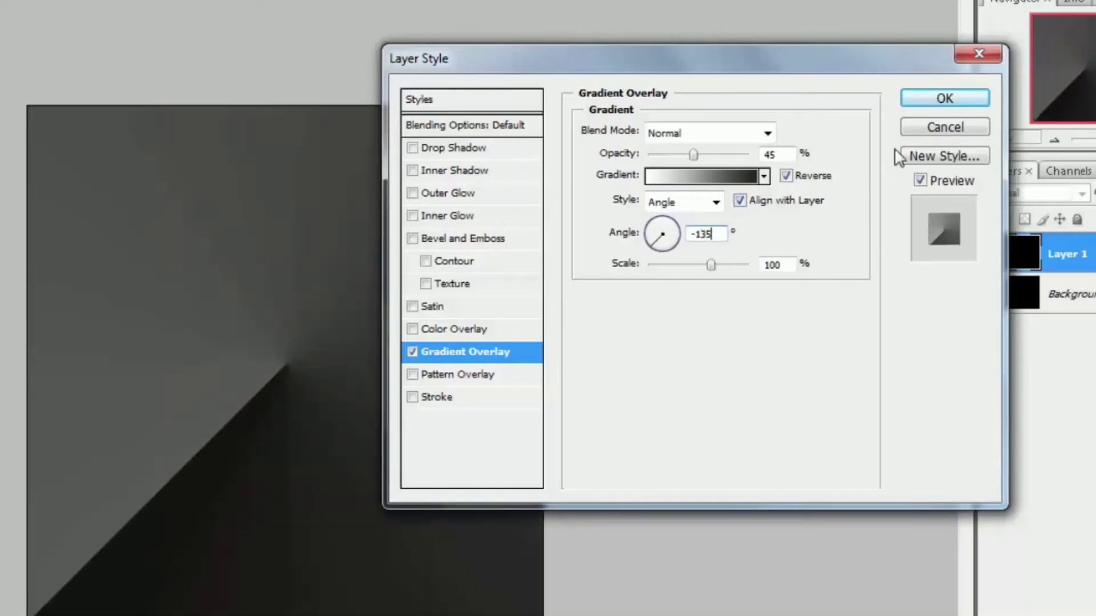
pyautogui.click(944, 98)
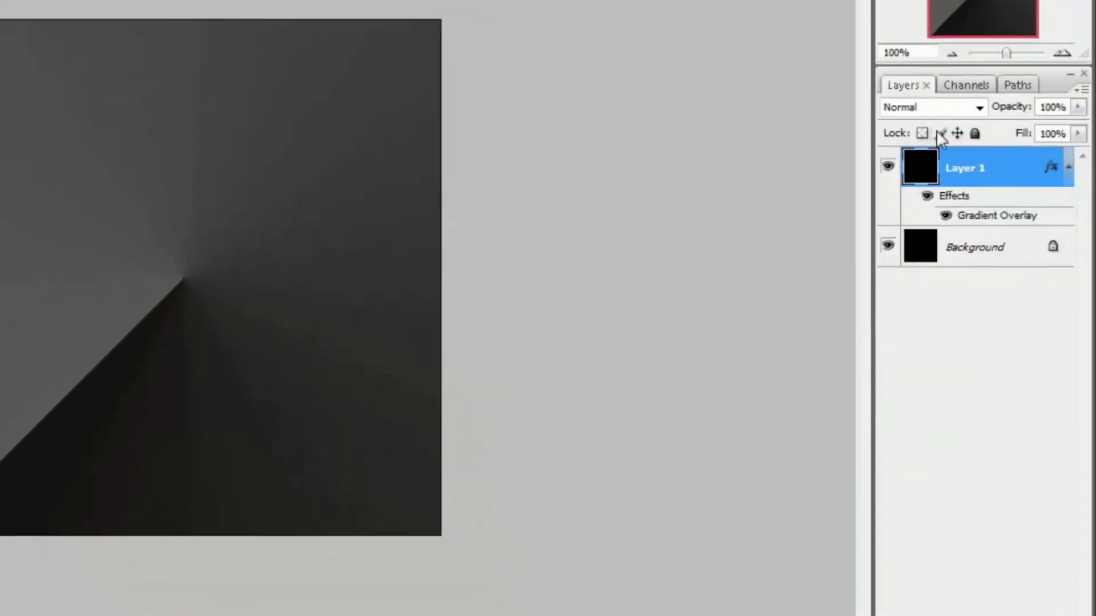
# - Duplicate Layer 1 and set the copy's Gradient Overlay angle to 135°
pyautogui.hotkey('ctrl', 'j')
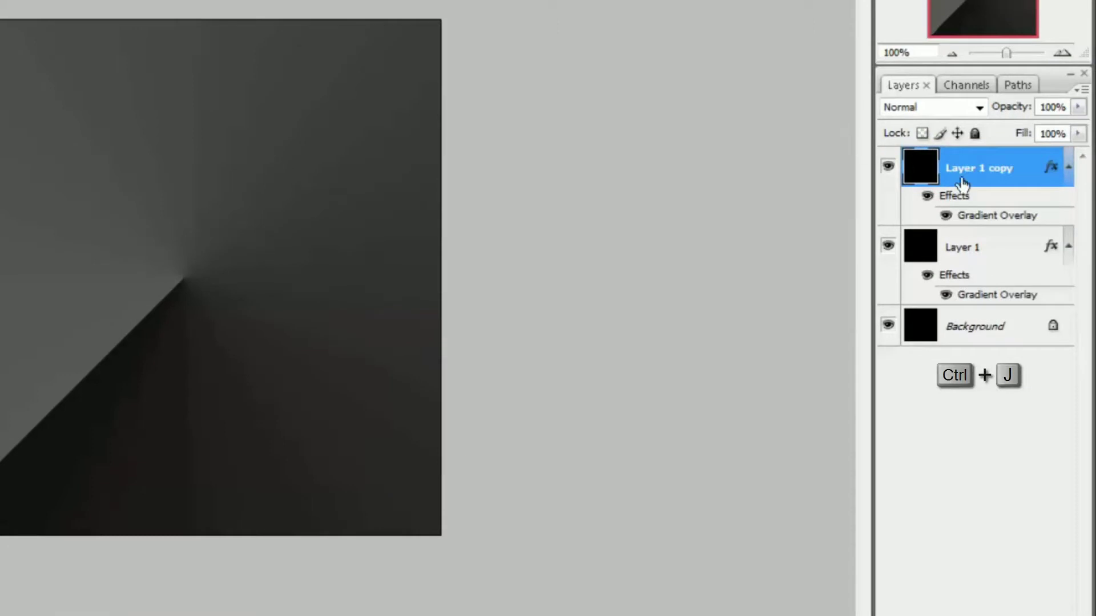
pyautogui.doubleClick(1024, 221)
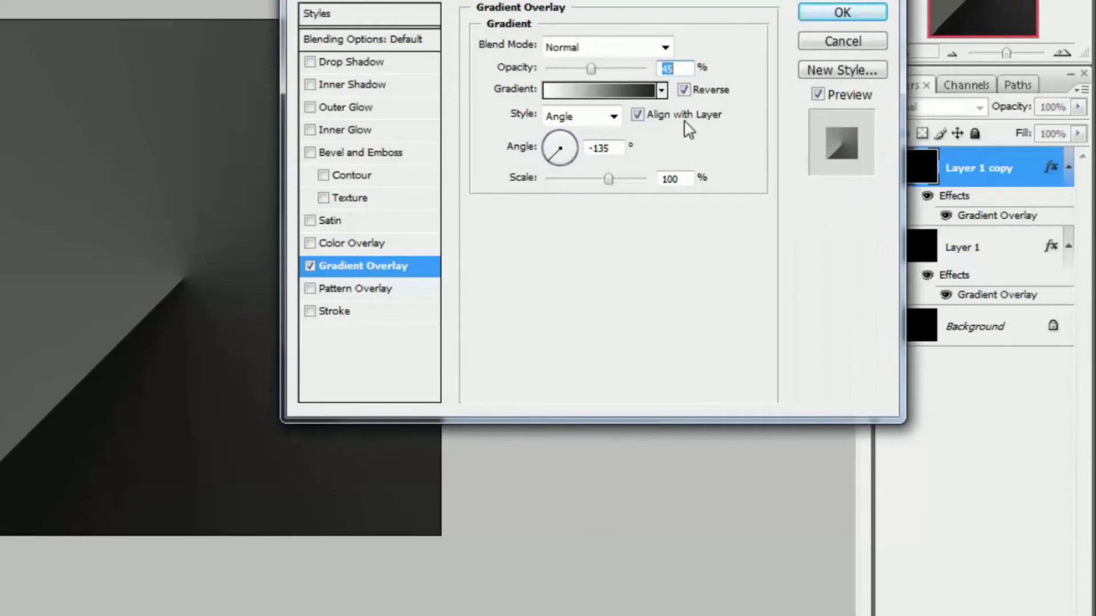
pyautogui.click(597, 148)
pyautogui.press('BackSpace')
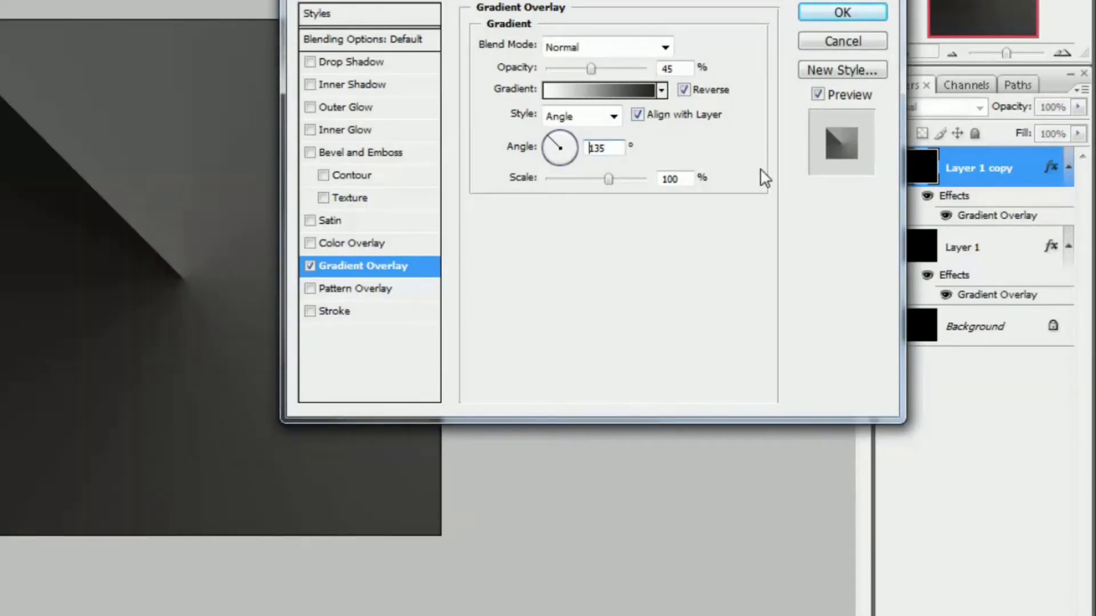
pyautogui.click(836, 14)
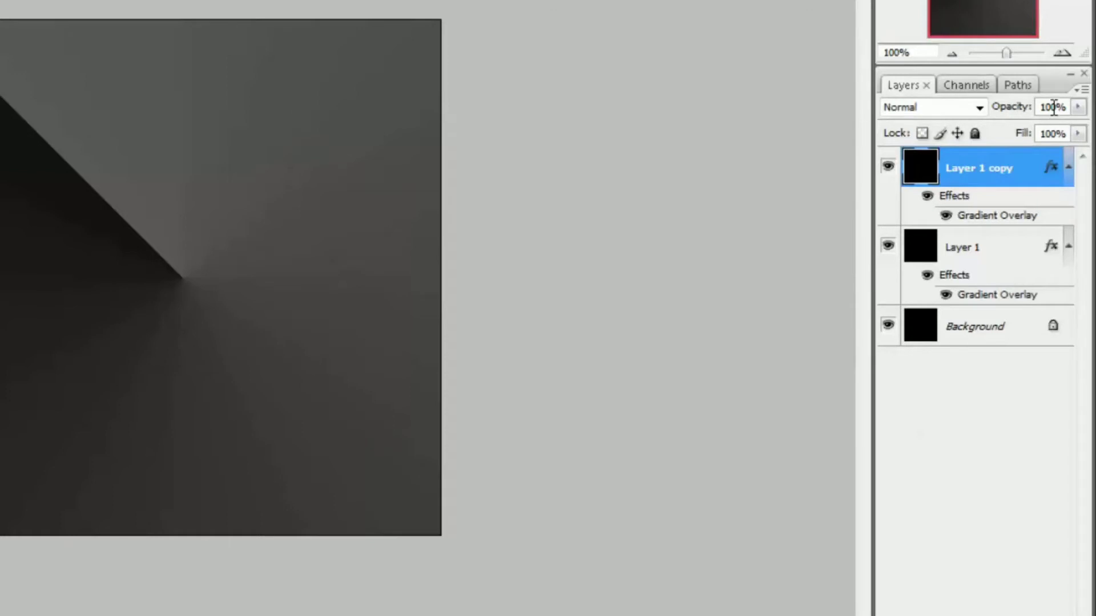
# - Set the opacity of Layer 1 copy to 76%
pyautogui.press('Delete')
pyautogui.press('Delete')
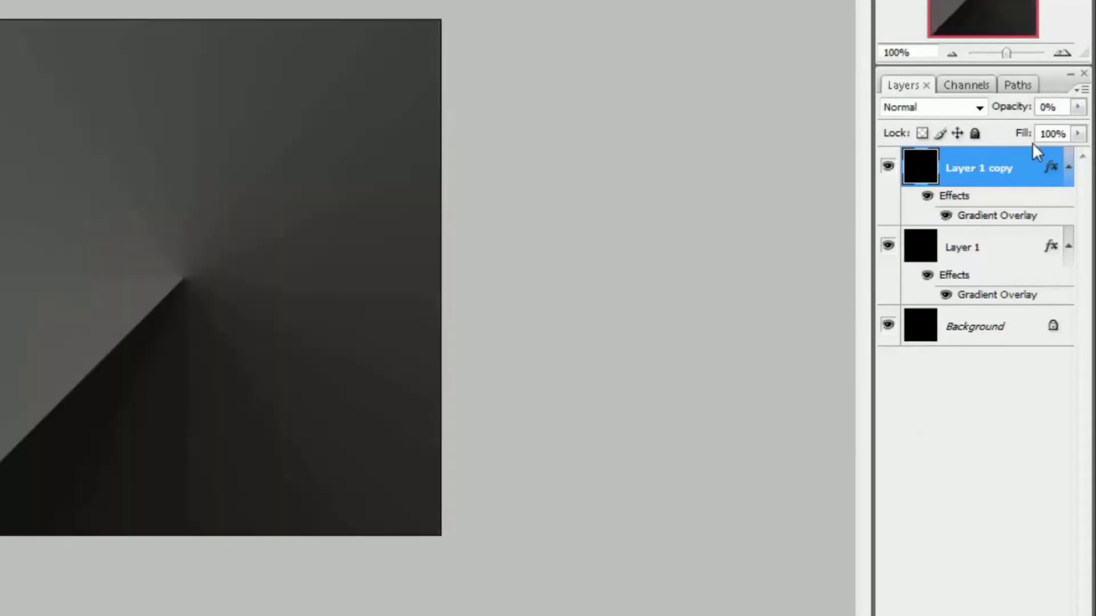
pyautogui.write('76')
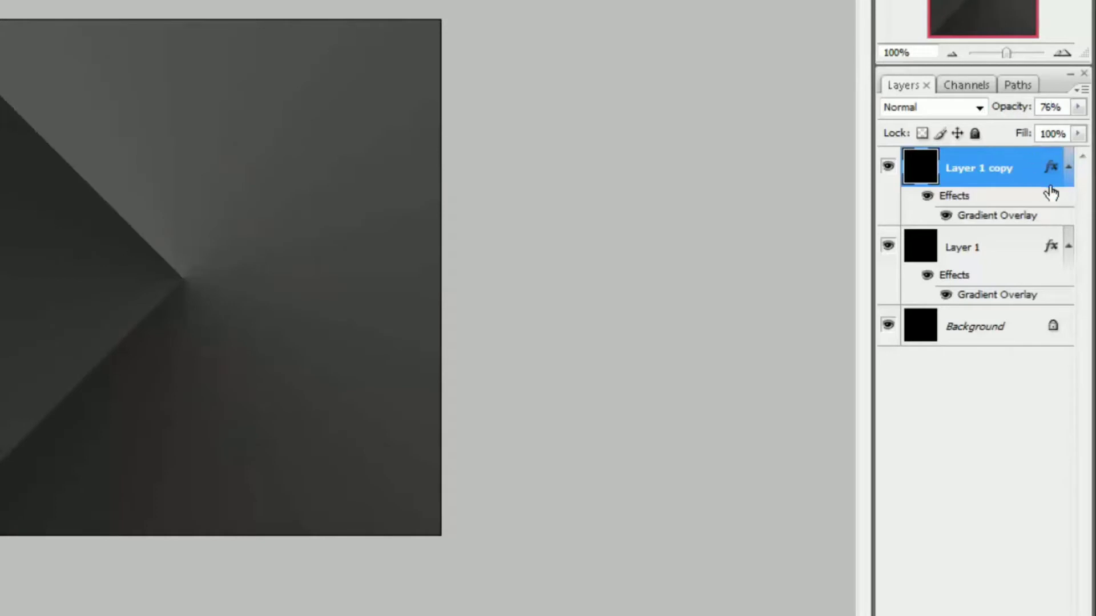
# - Collapse the effects lists of Layer 1 and Layer 1 copy and merge the two layers into one
pyautogui.click(1068, 167)
pyautogui.click(1068, 207)
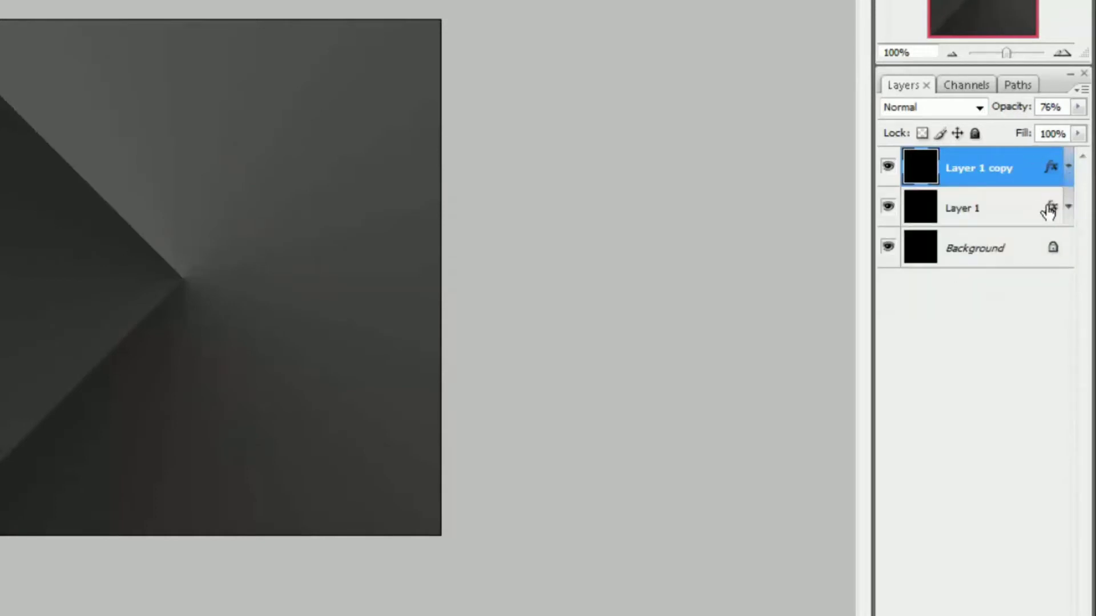
pyautogui.click(976, 213)
pyautogui.keyDown('shift'); pyautogui.click(998, 175); pyautogui.keyUp('shift')
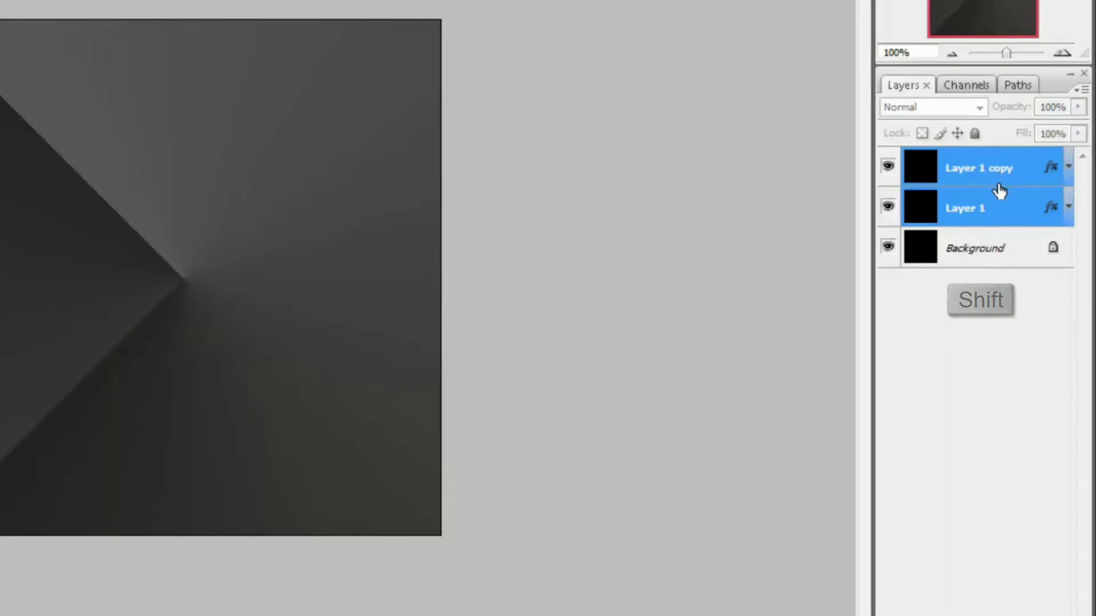
pyautogui.hotkey('ctrl', 'e')
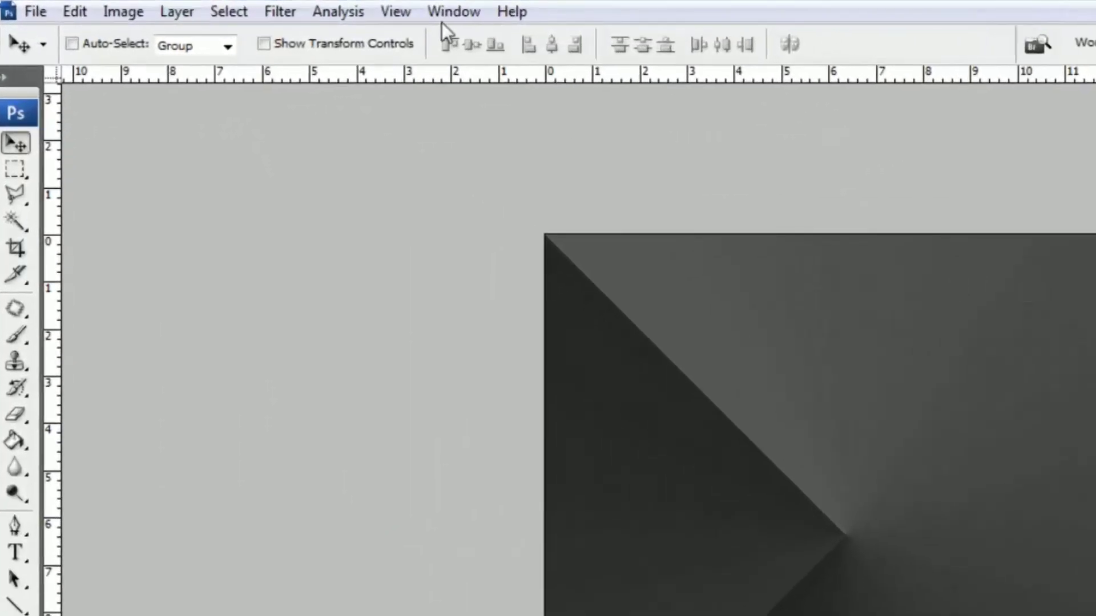
# - Add a vertical guide at the 50% position of the canvas
pyautogui.click(392, 20)
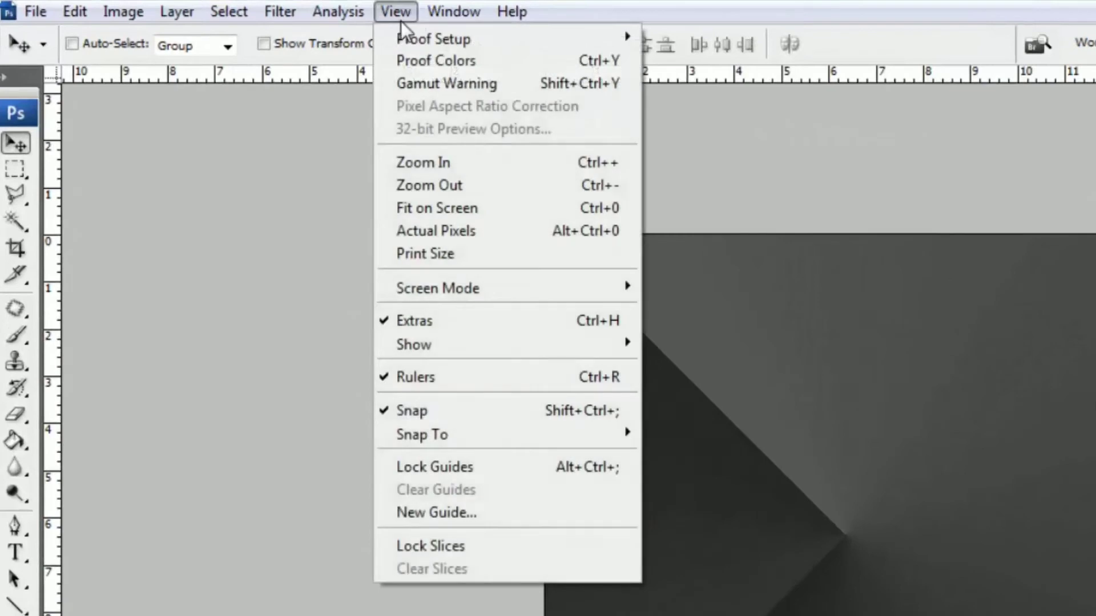
pyautogui.click(579, 512)
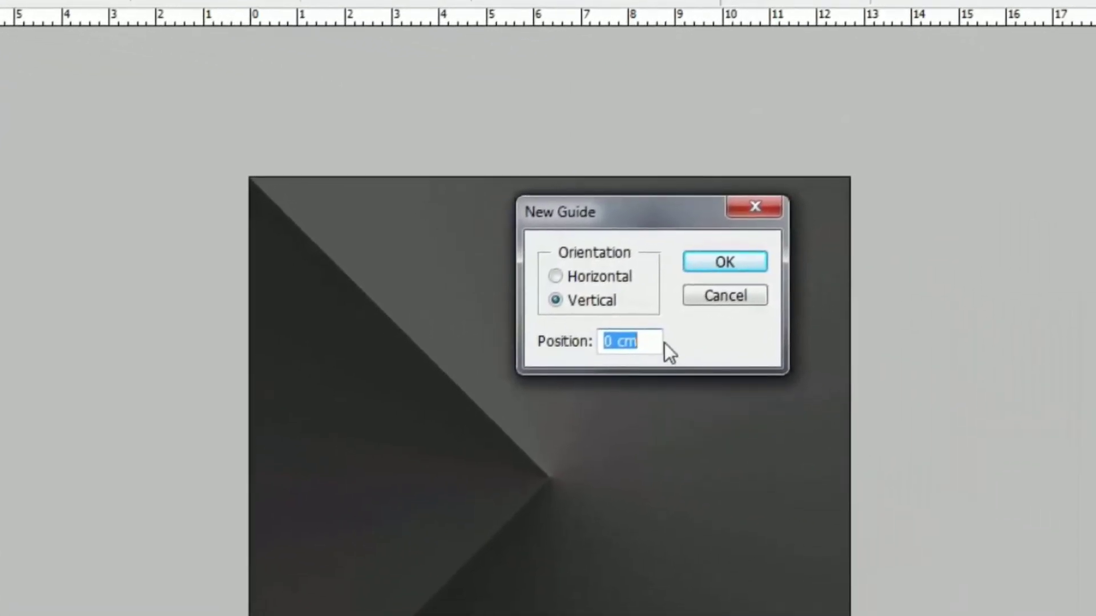
pyautogui.click(951, 396)
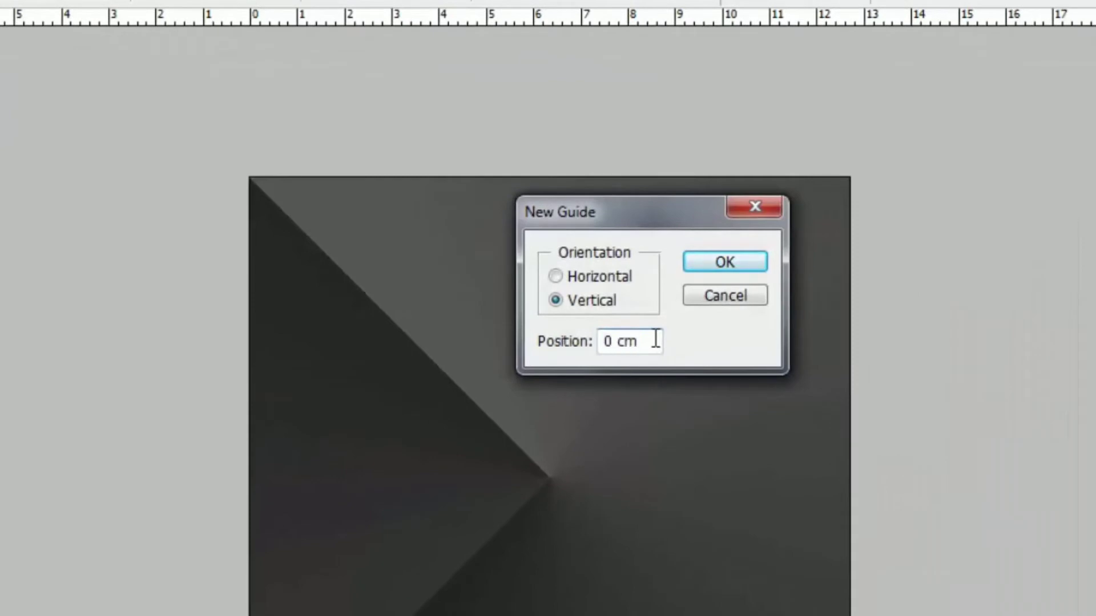
pyautogui.moveTo(656, 339); pyautogui.dragTo(572, 343)
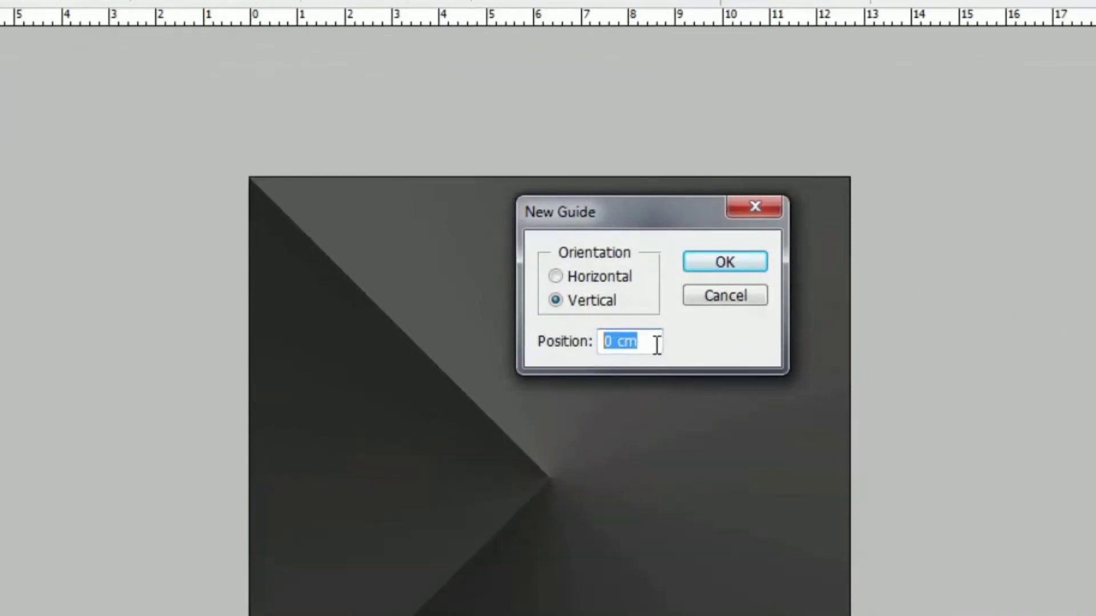
pyautogui.write('50%')
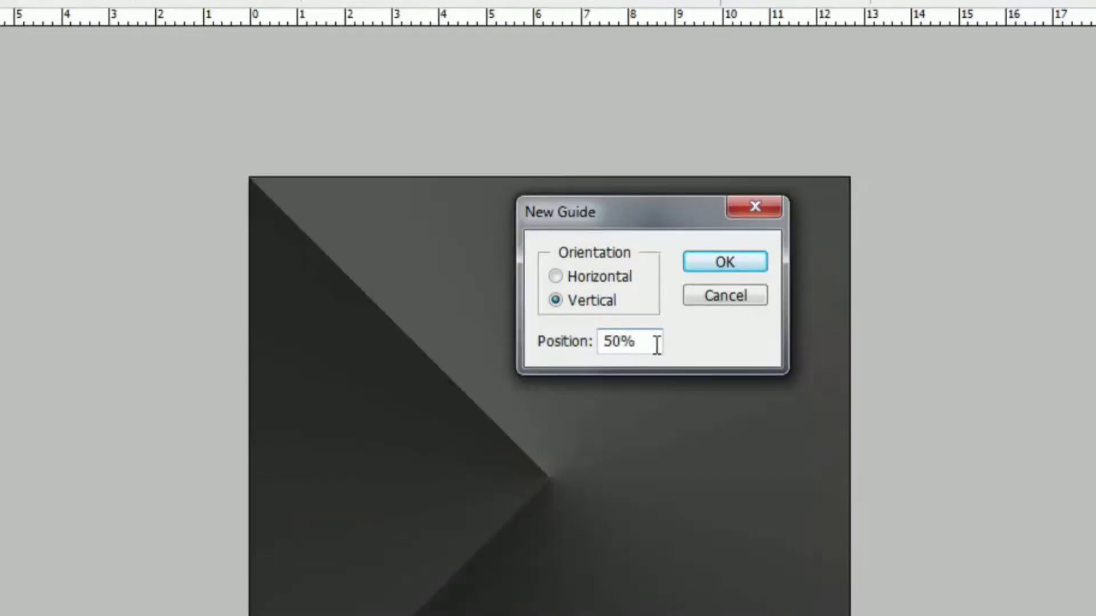
pyautogui.click(704, 261)
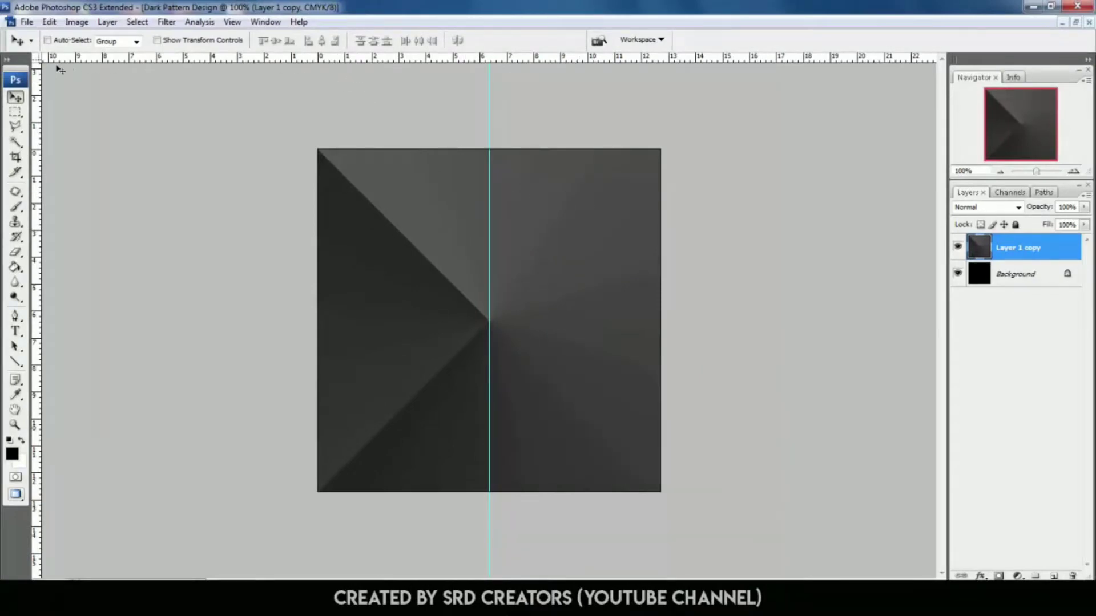
# - Delete the half of Layer 1 copy to the right of the vertical guide and clear the selection
pyautogui.click(15, 113)
pyautogui.hotkey('ctrl', '0')
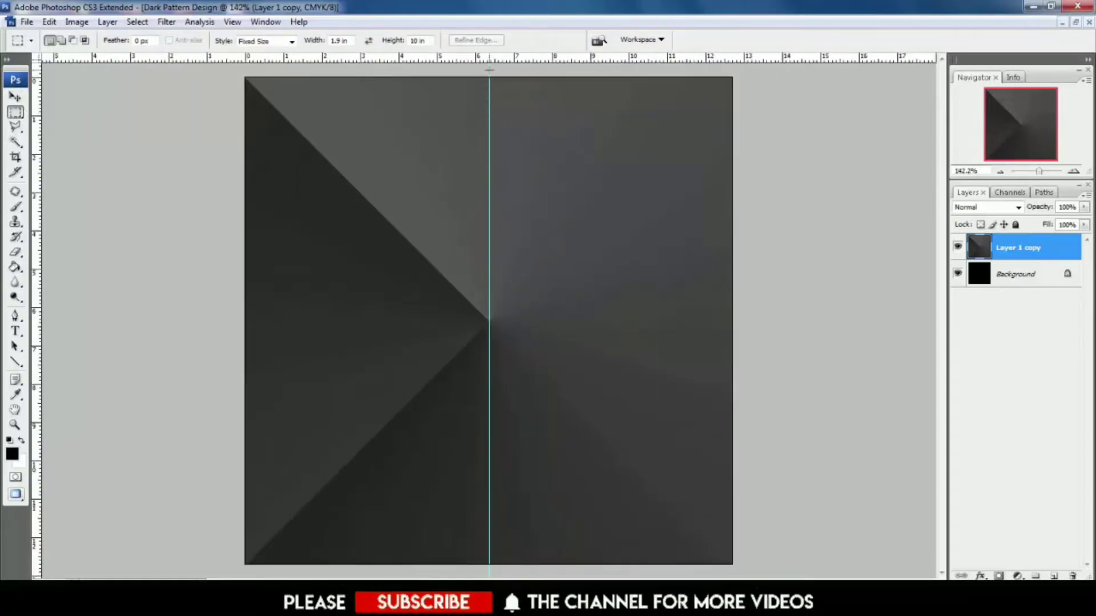
pyautogui.moveTo(489, 70); pyautogui.dragTo(829, 574)
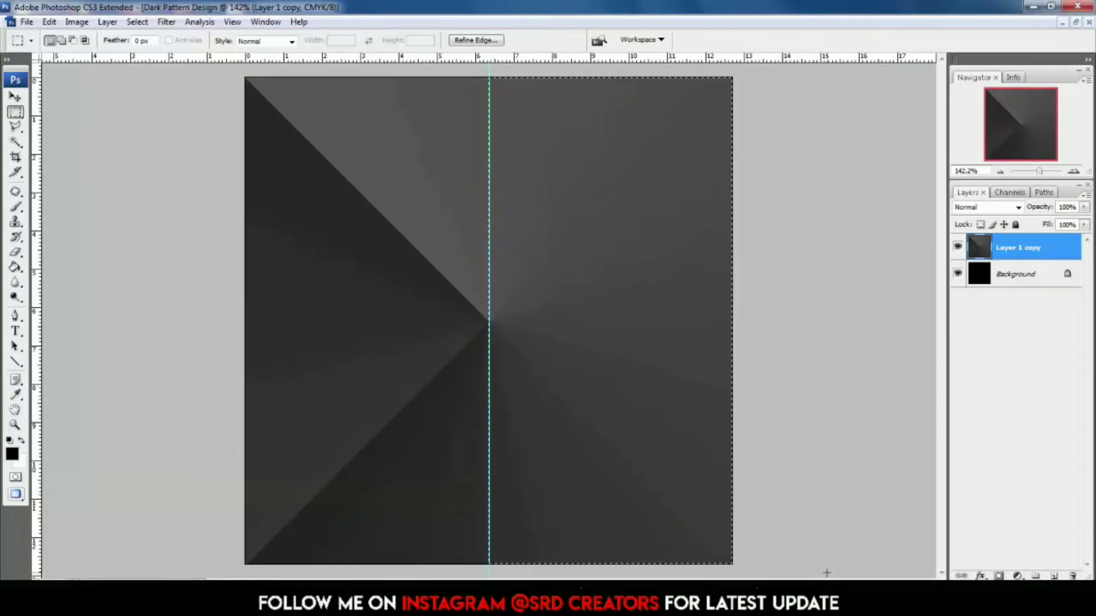
pyautogui.press('Delete')
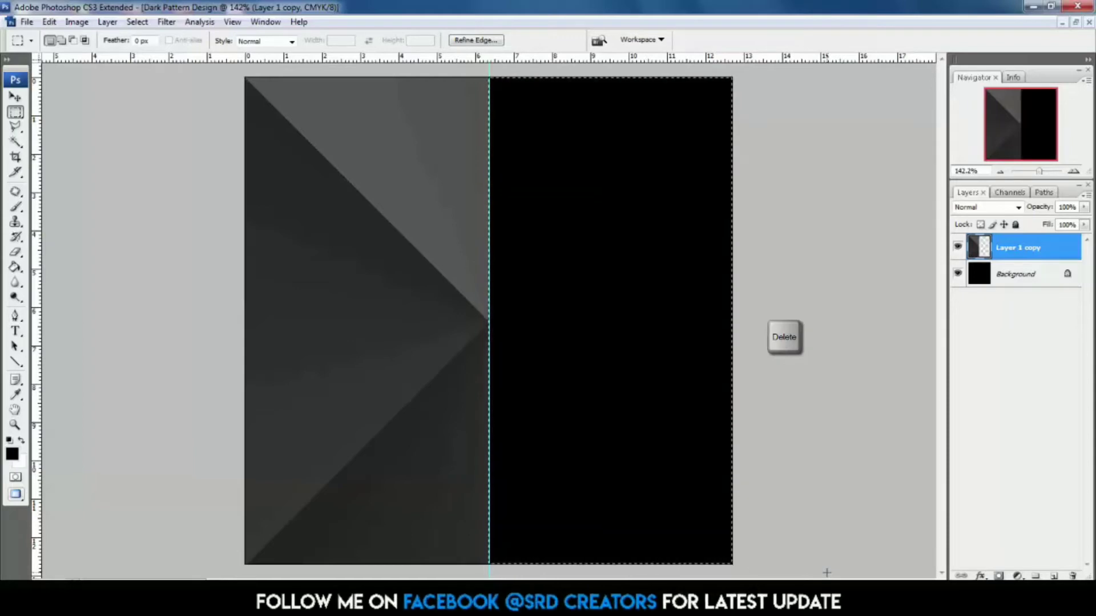
pyautogui.hotkey('ctrl', 'd')
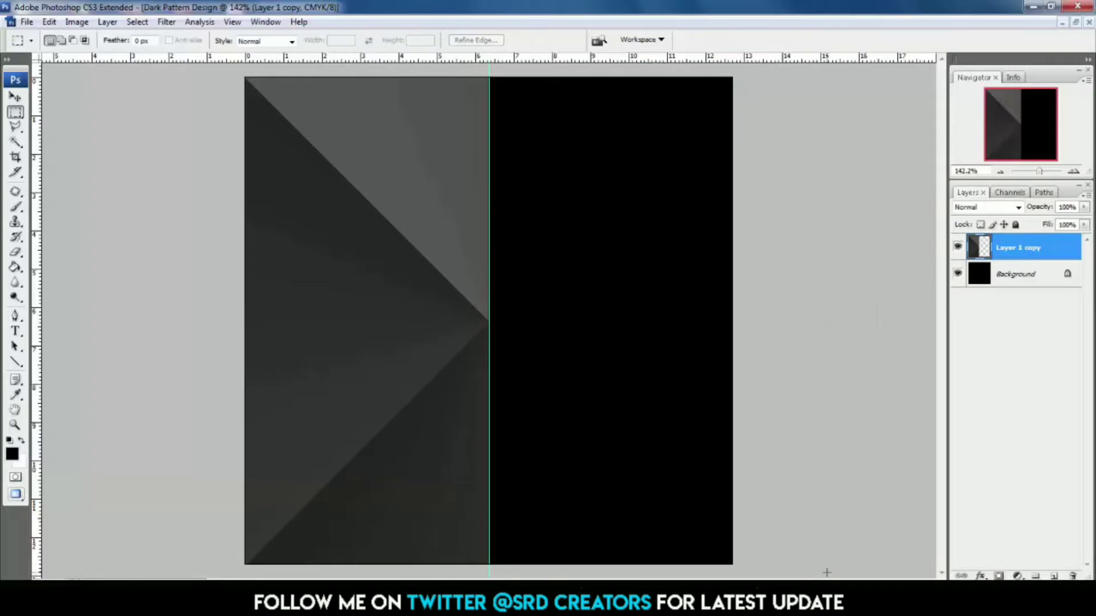
# - Duplicate the remaining half, move the copy onto the canvas's empty right half and flip it horizontally
pyautogui.click(15, 97)
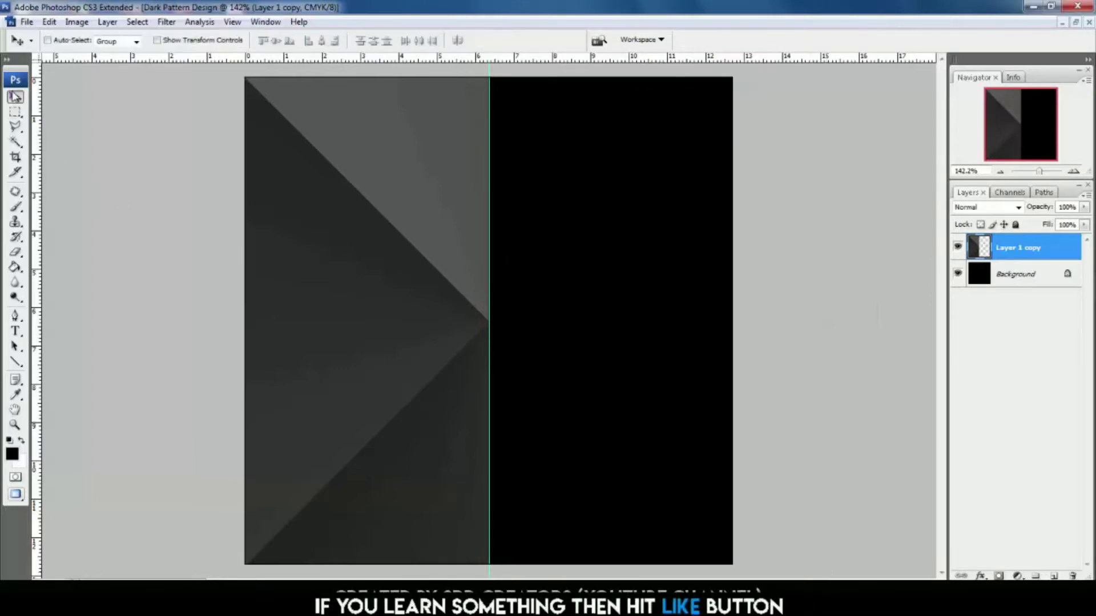
pyautogui.hotkey('ctrl', 'j')
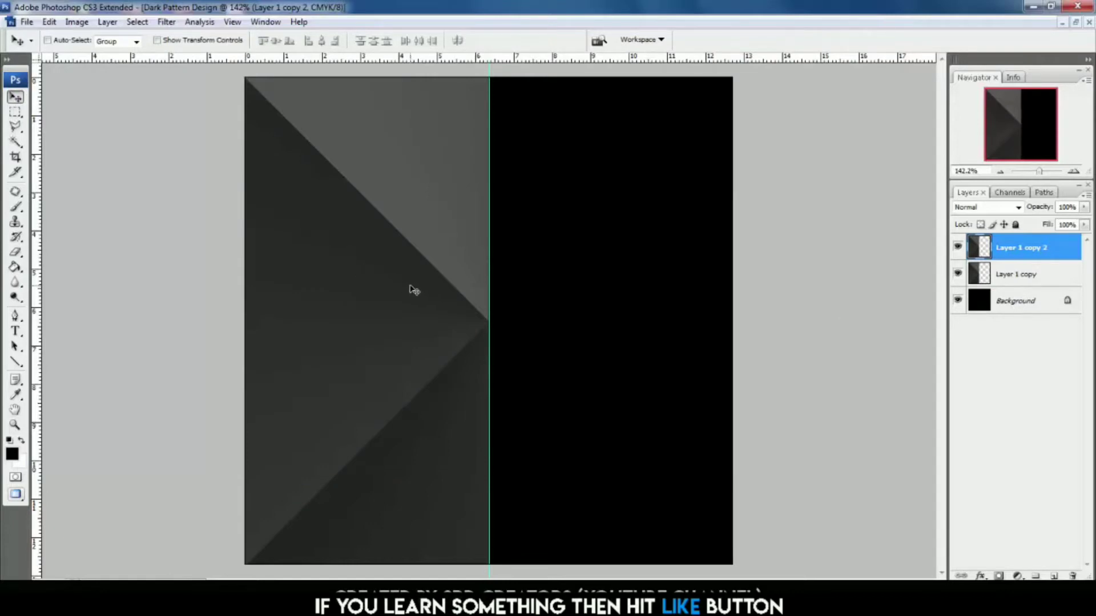
pyautogui.hotkey('ctrl', 't')
pyautogui.moveTo(388, 289); pyautogui.dragTo(626, 293)
pyautogui.rightClick(628, 294)
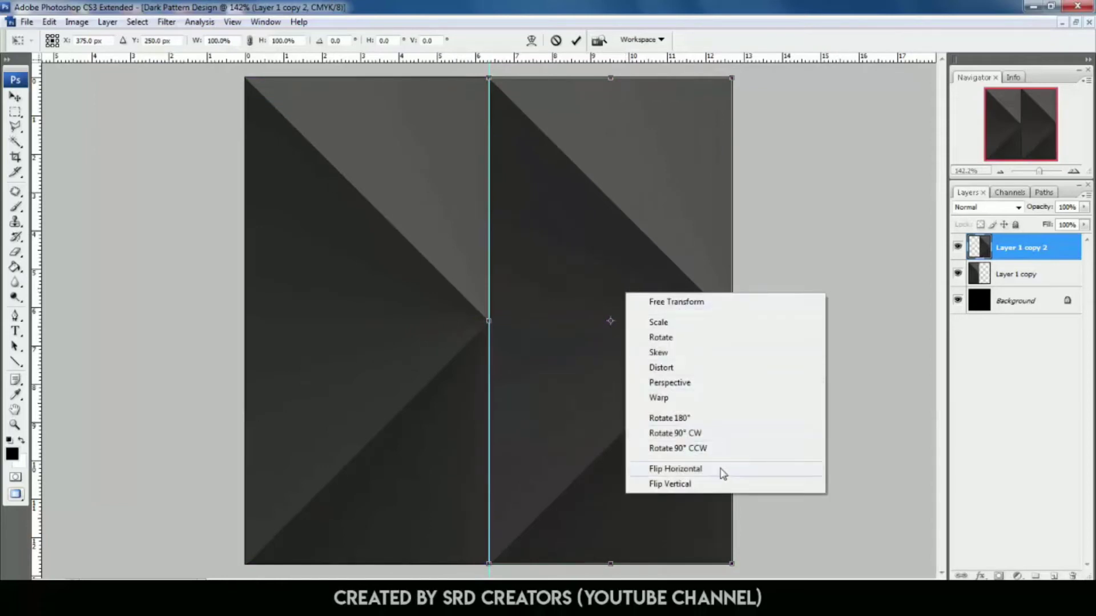
pyautogui.click(675, 469)
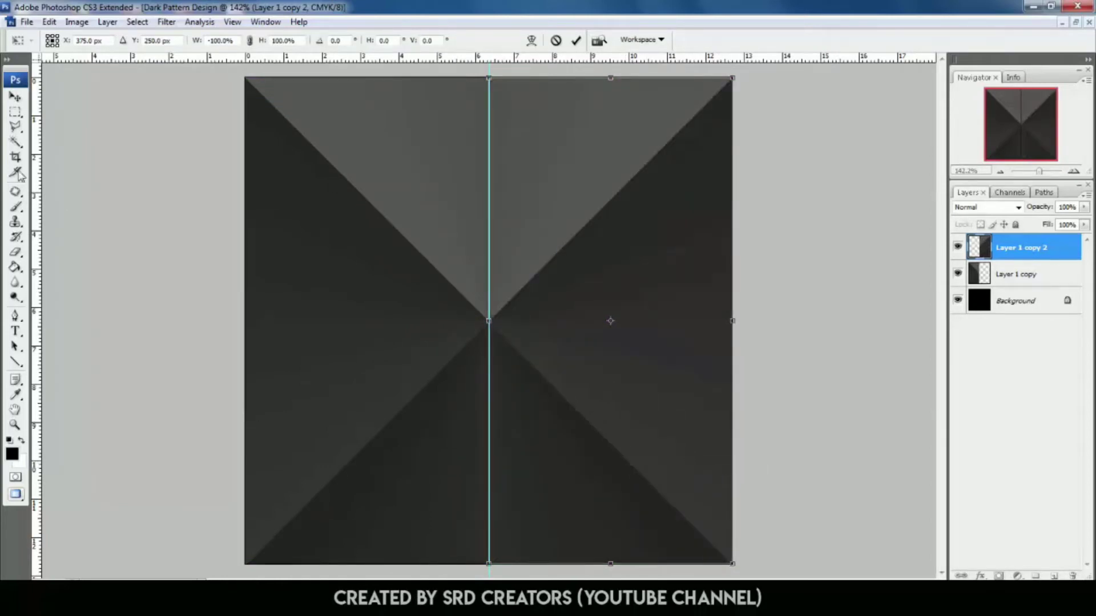
pyautogui.click(14, 97)
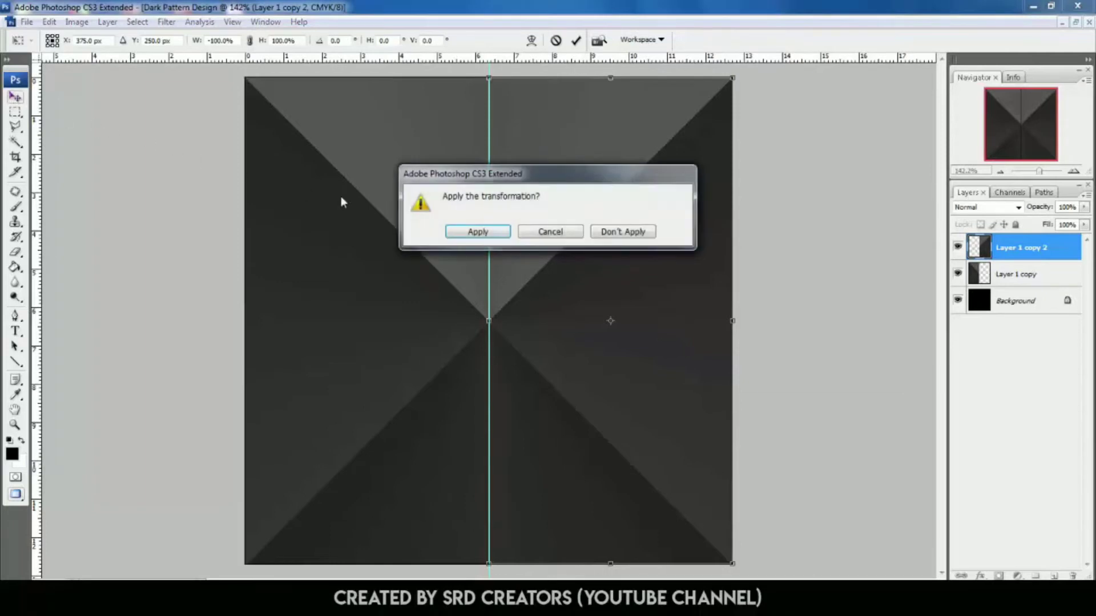
pyautogui.click(472, 231)
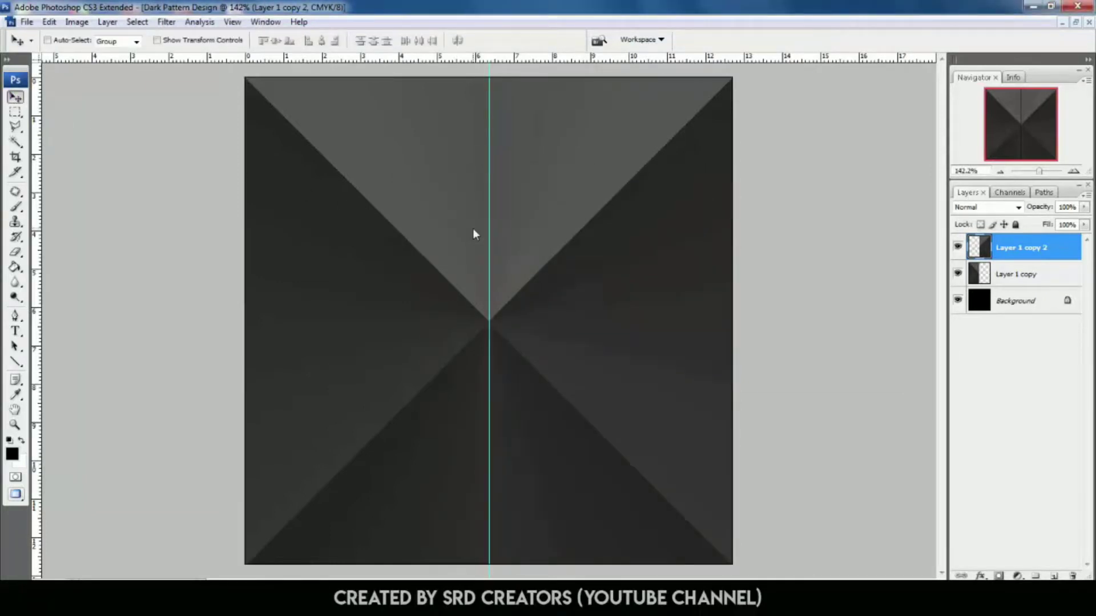
# - Make a fixed-size rectangular marquee selection of 3 cm by 3 cm near the canvas centre
pyautogui.click(15, 112)
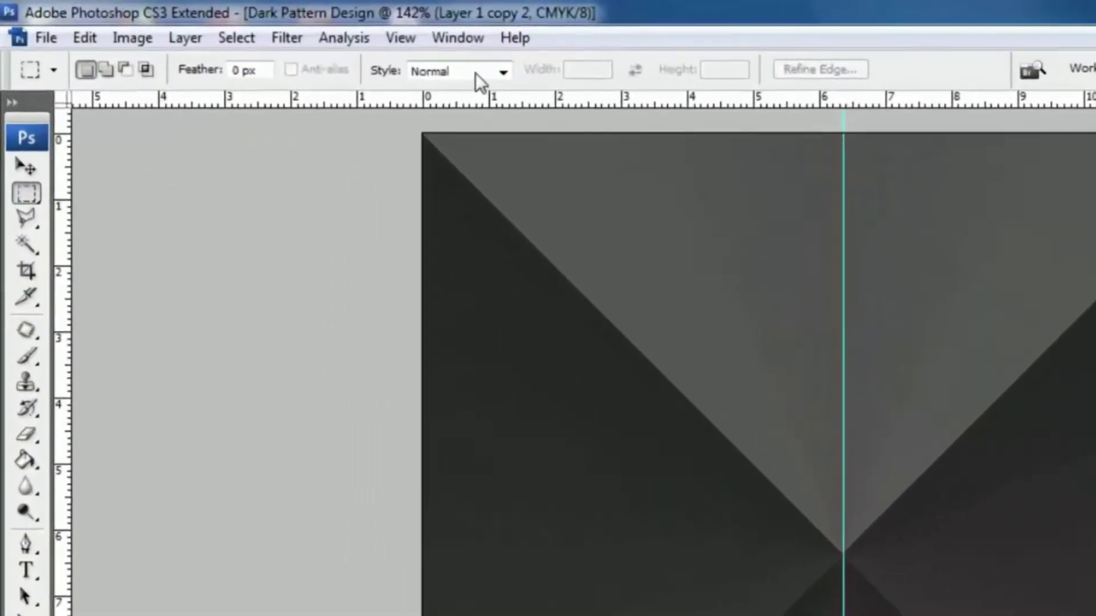
pyautogui.click(497, 76)
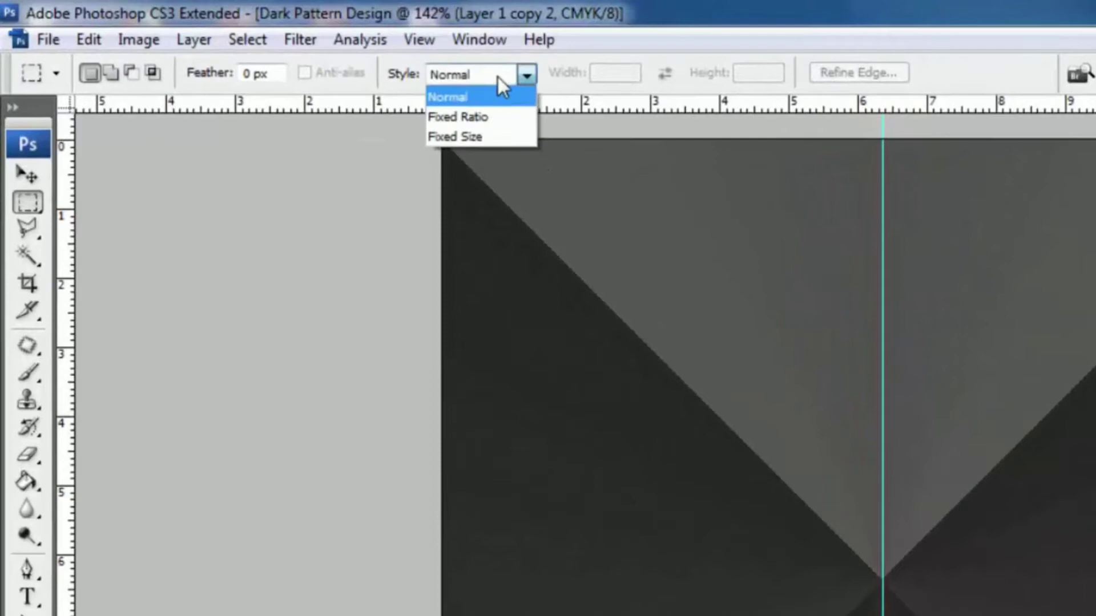
pyautogui.click(482, 134)
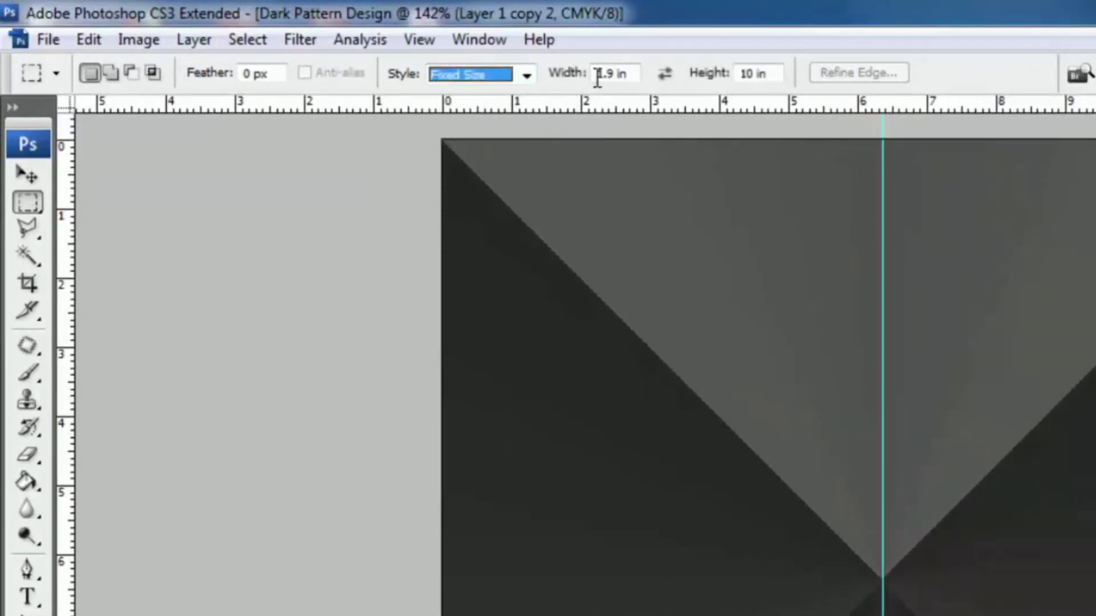
pyautogui.moveTo(597, 77); pyautogui.dragTo(642, 76)
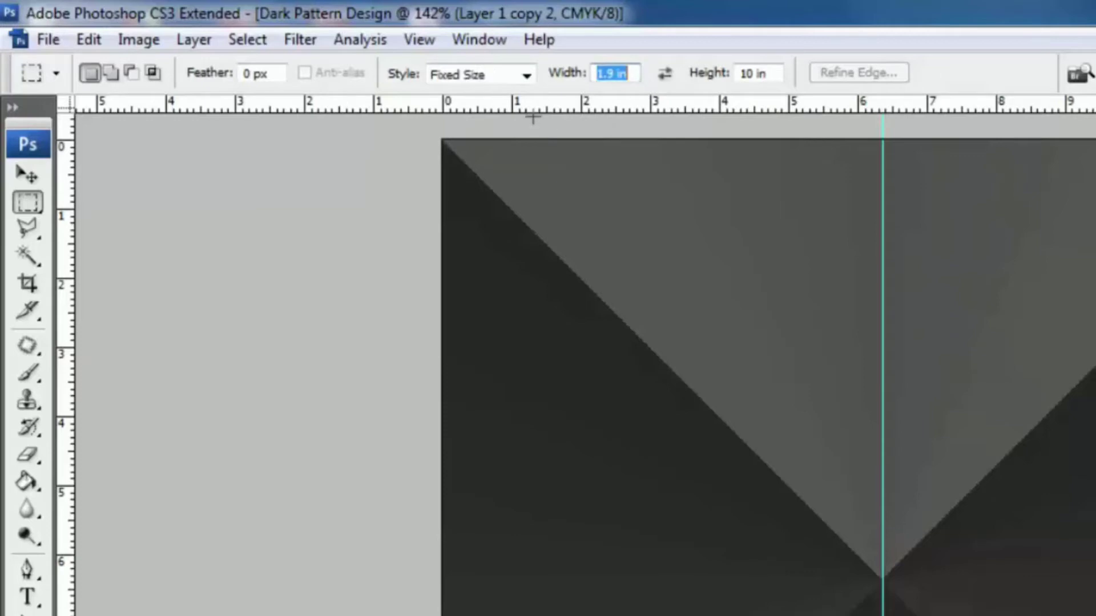
pyautogui.write('3 cm')
pyautogui.press('Tab')
pyautogui.write('3cm')
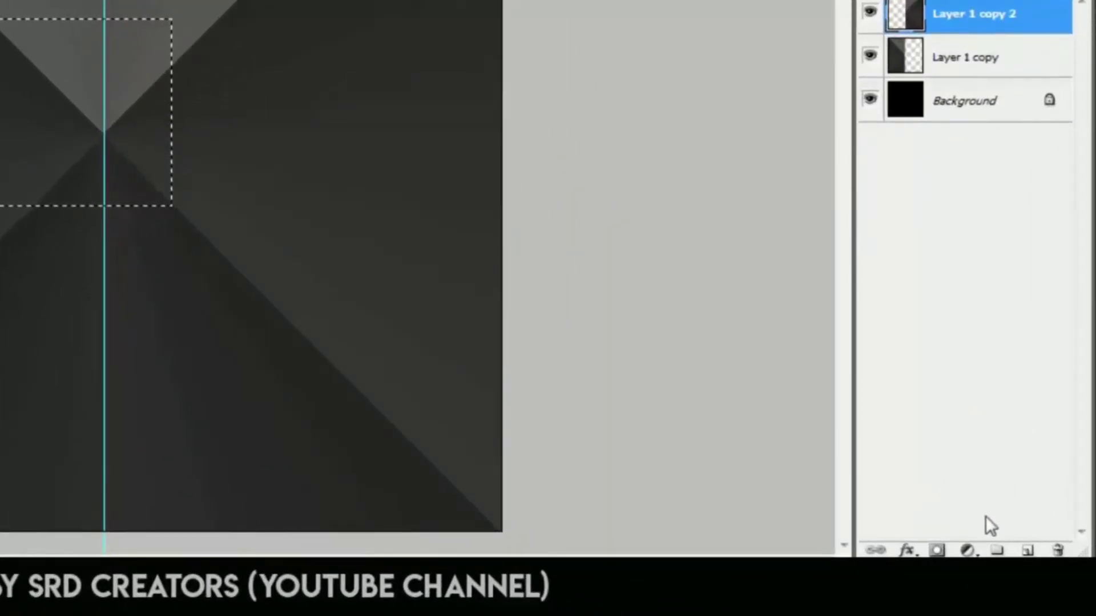
# - Fill the square selection with black on a new layer and centre the square horizontally and vertically on the canvas
pyautogui.click(1027, 550)
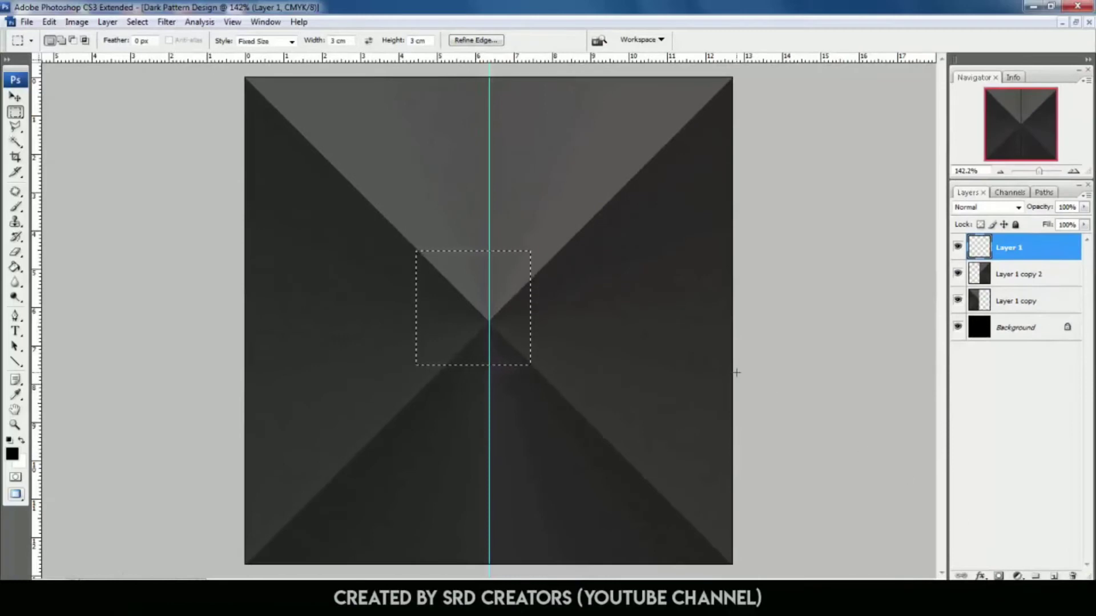
pyautogui.hotkey('alt', 'BackSpace')
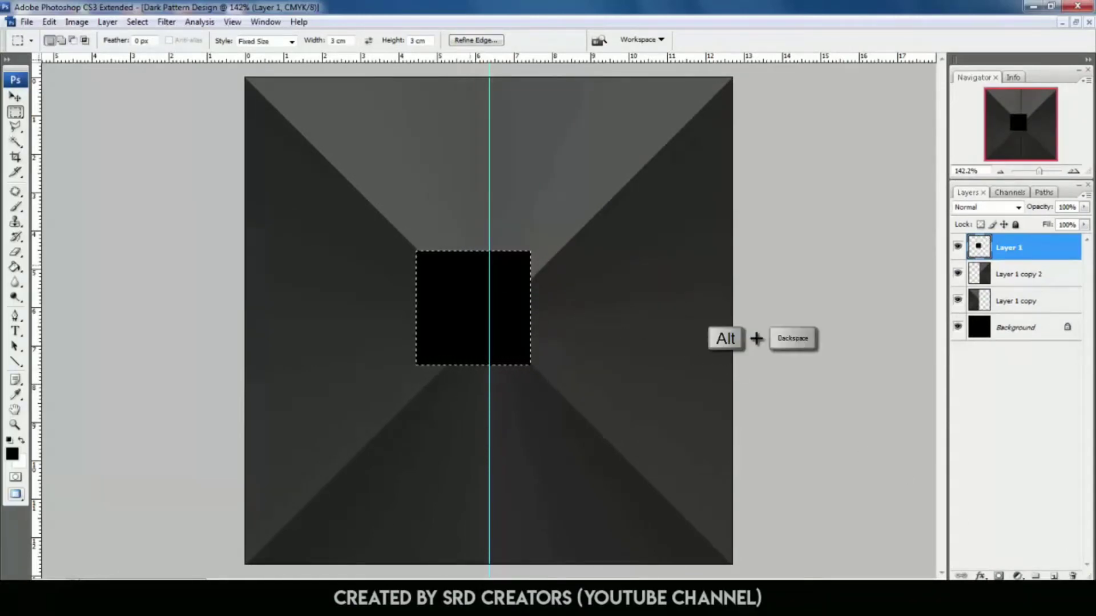
pyautogui.click(15, 98)
pyautogui.hotkey('ctrl', 'a')
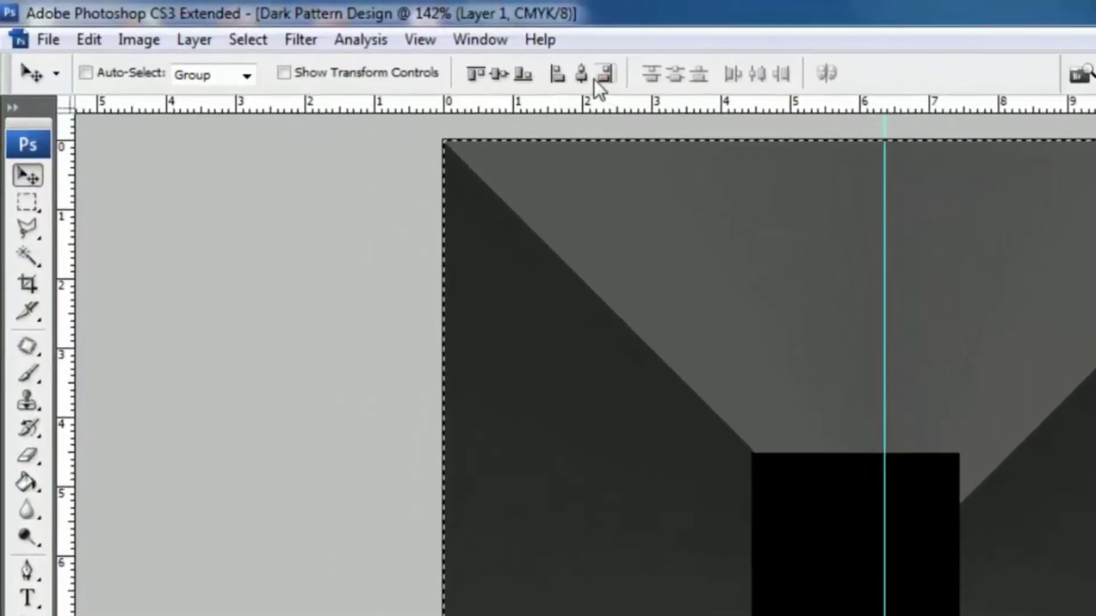
pyautogui.click(582, 74)
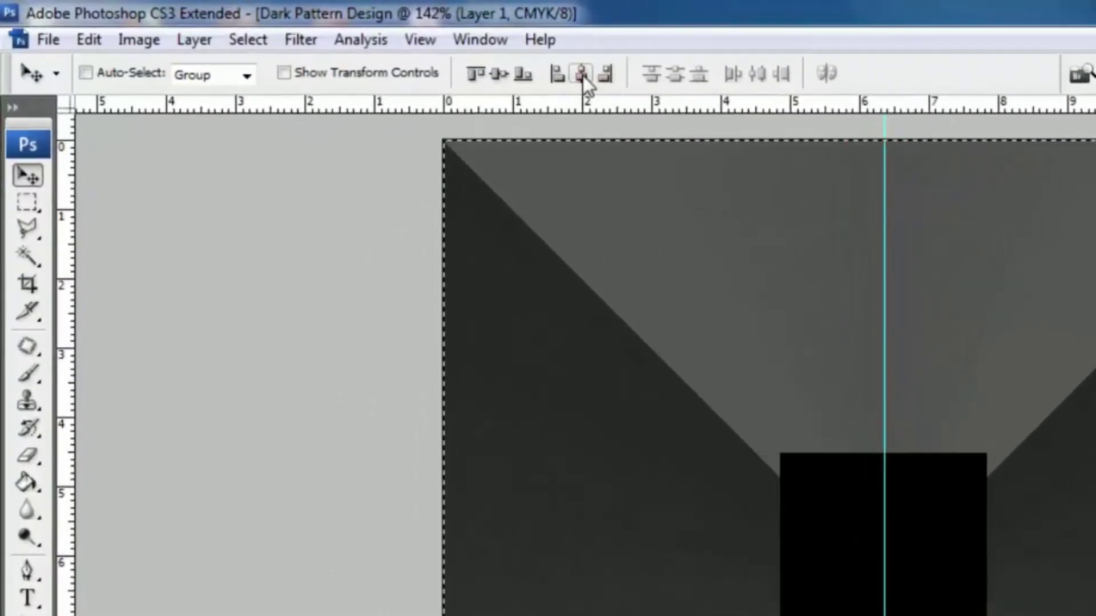
pyautogui.click(489, 77)
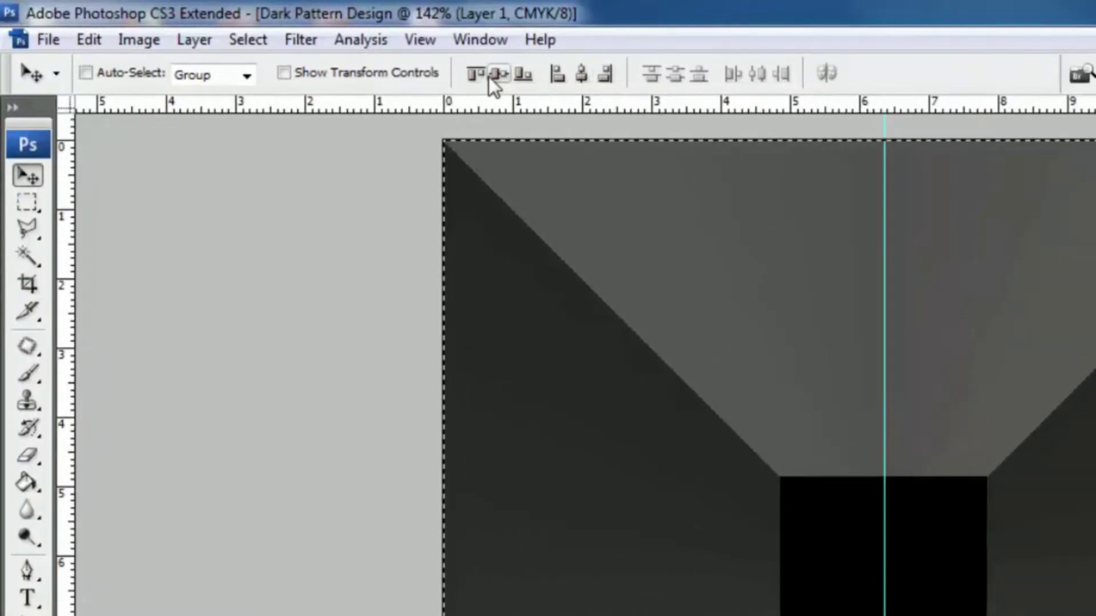
pyautogui.hotkey('ctrl', 'd')
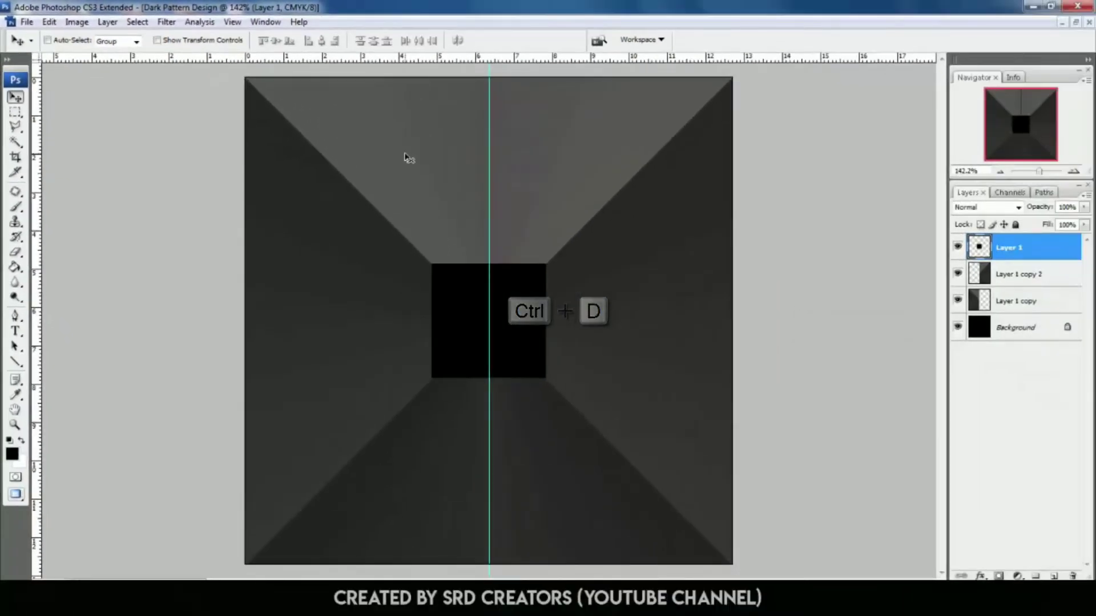
# - Rotate the black square by 135° and clear the guides
pyautogui.hotkey('ctrl', 't')
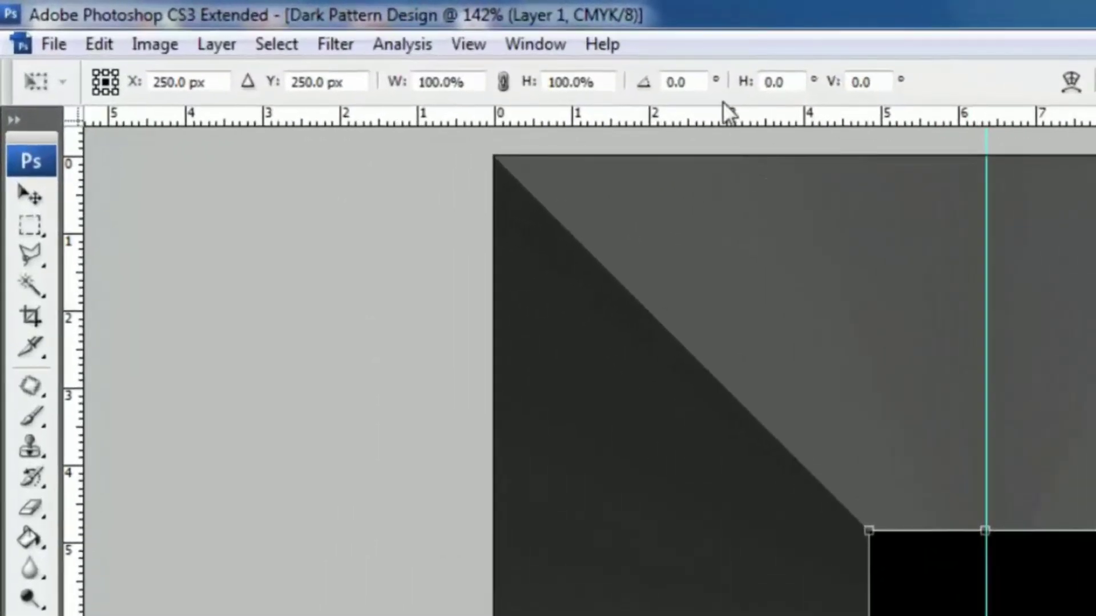
pyautogui.click(676, 81)
pyautogui.write('45')
pyautogui.press('Return')
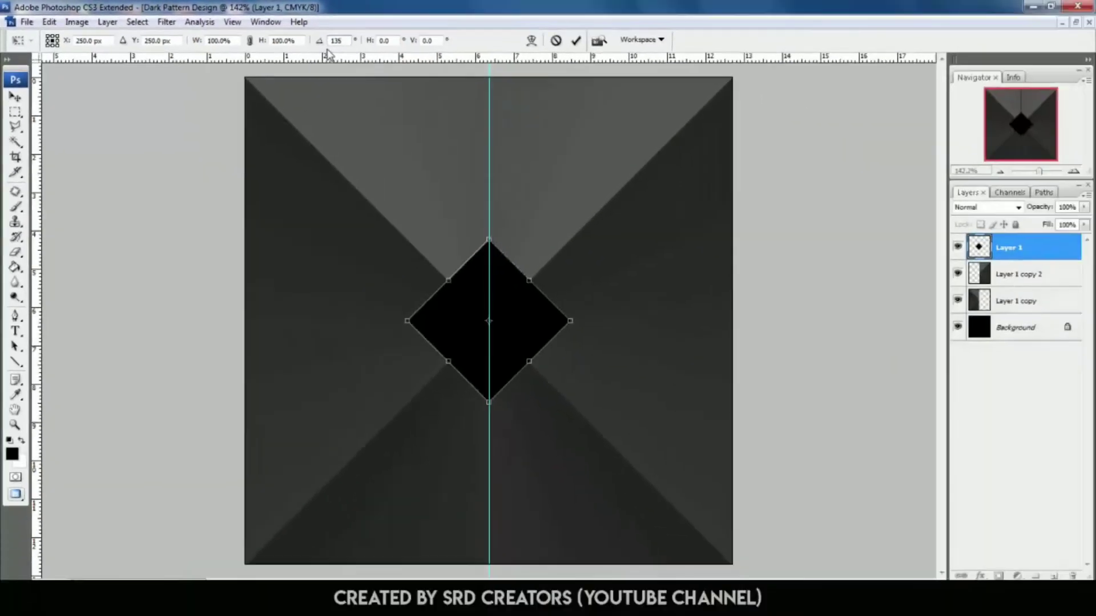
pyautogui.press('Return')
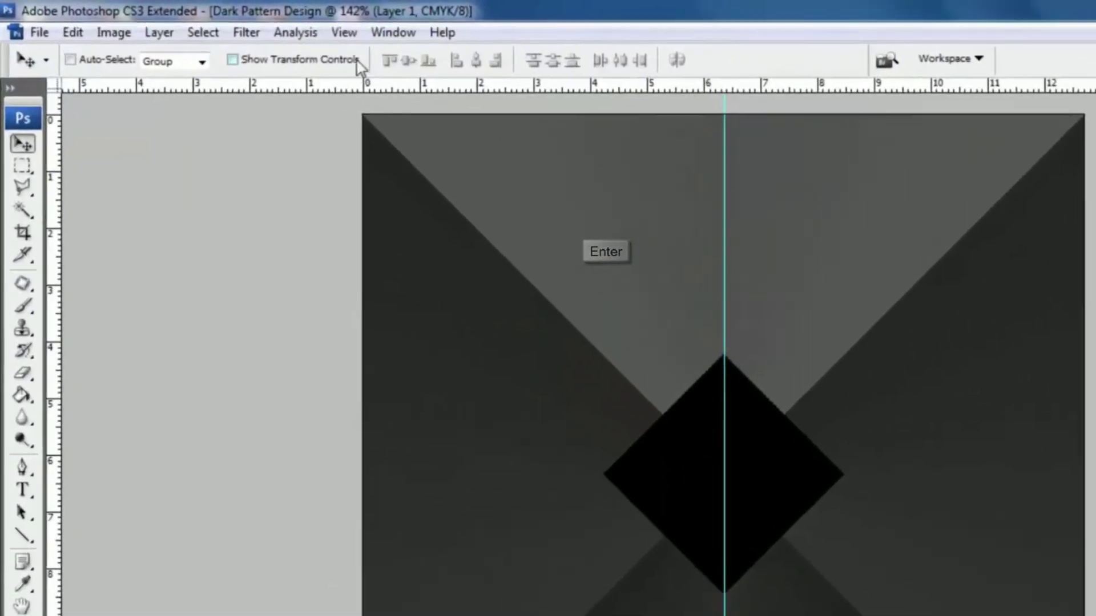
pyautogui.click(231, 22)
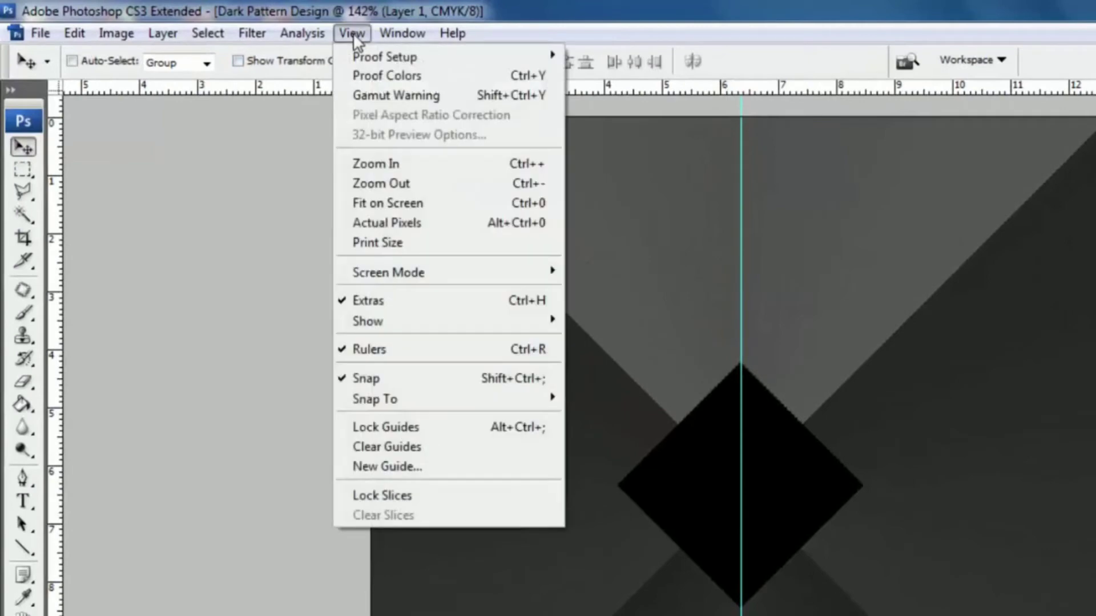
pyautogui.click(452, 446)
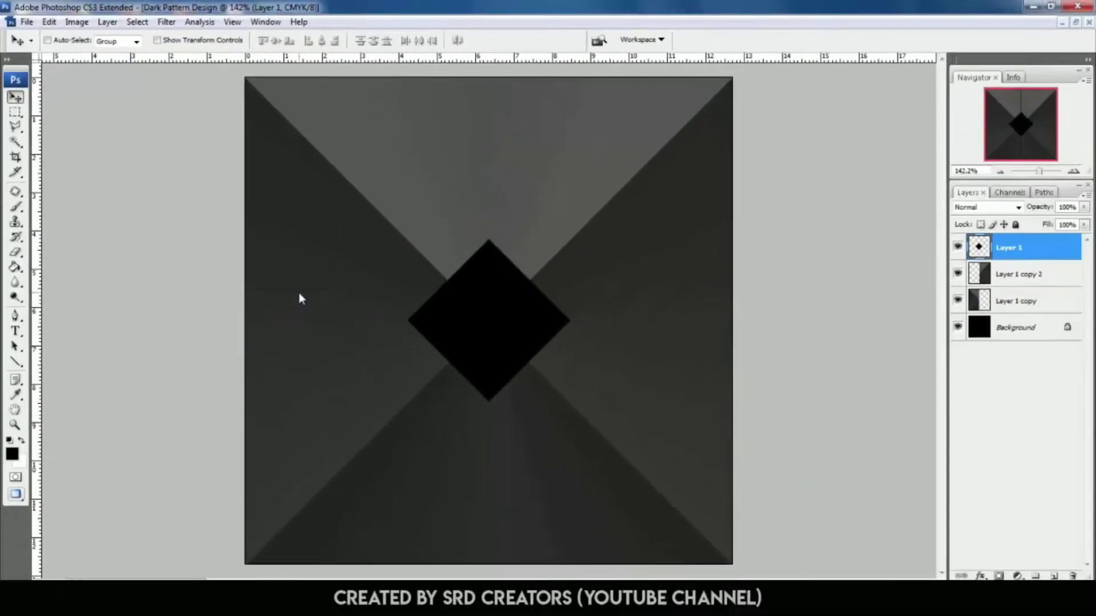
# - Centre the black diamond on the canvas's top edge and a duplicate on the bottom edge, and merge their layers
pyautogui.moveTo(494, 332); pyautogui.dragTo(489, 359)
pyautogui.hotkey('ctrl', 'j')
pyautogui.moveTo(494, 303); pyautogui.dragTo(497, 544)
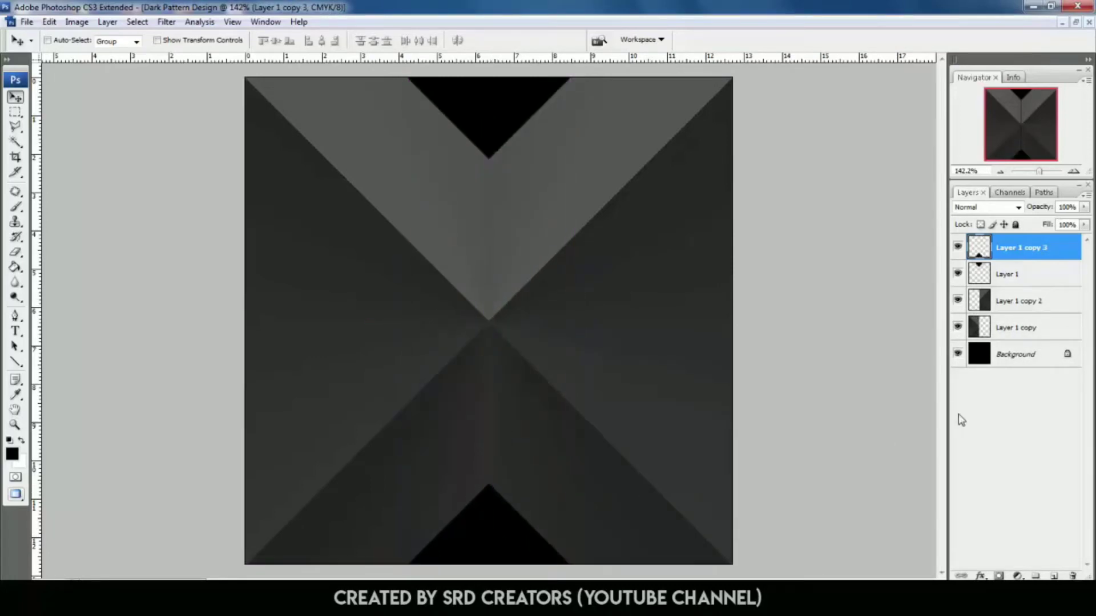
pyautogui.keyDown('shift'); pyautogui.click(1035, 274); pyautogui.keyUp('shift')
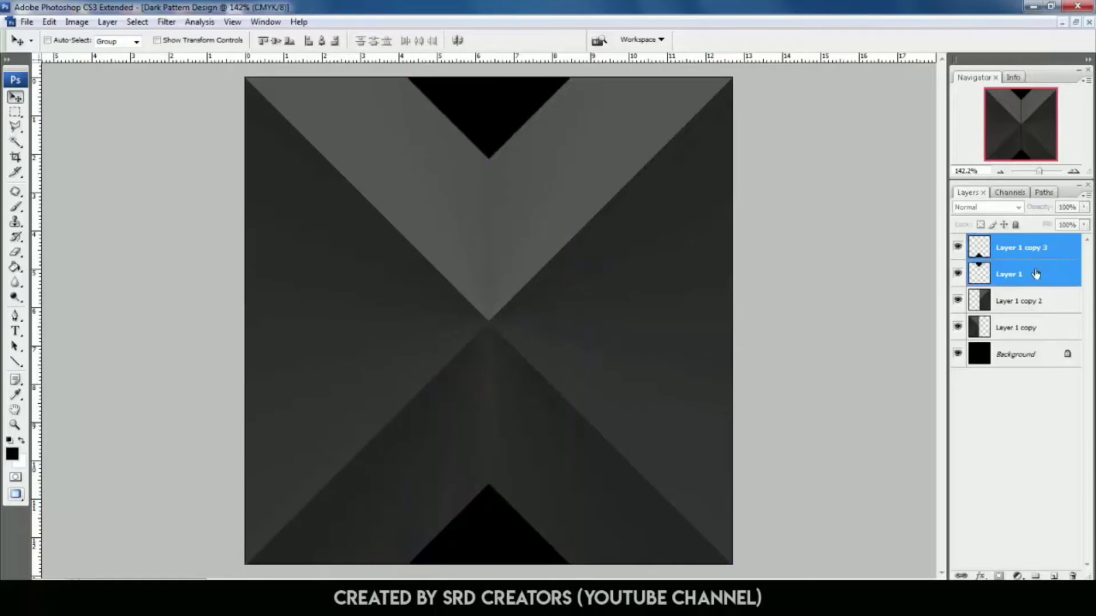
pyautogui.hotkey('ctrl', 'e')
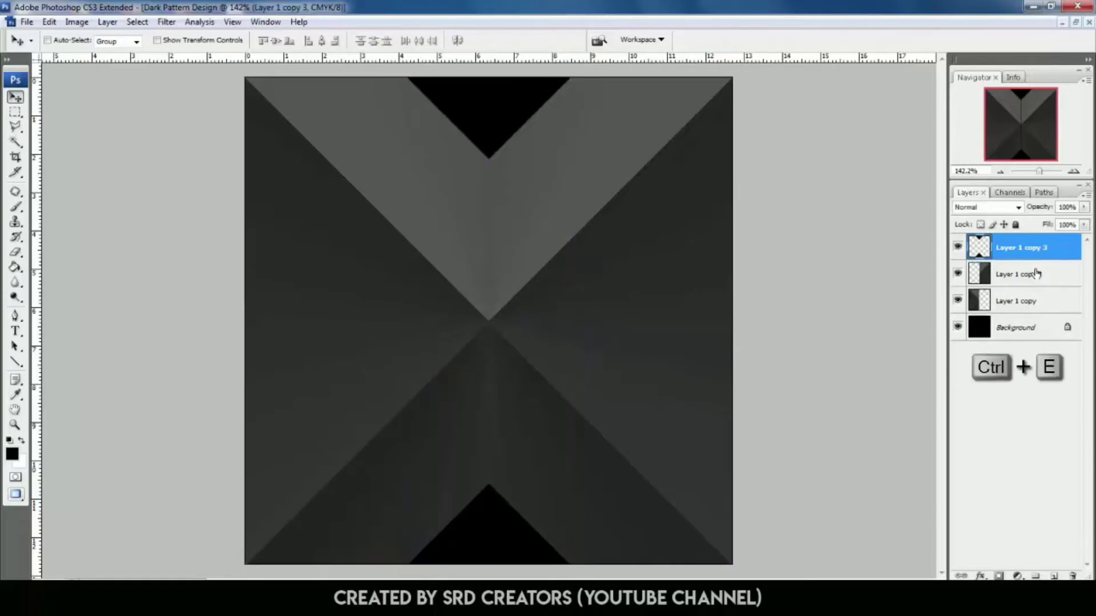
# - Duplicate the merged diamond layer with a 90° rotation and merge the copy with Layer 1 copy 3
pyautogui.hotkey('ctrl', 'j')
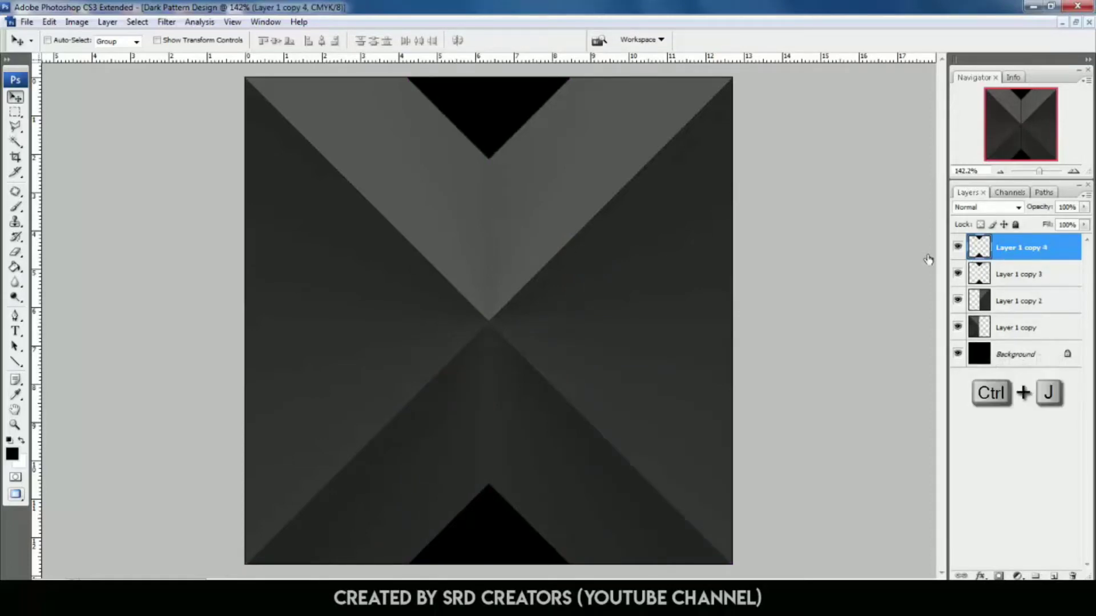
pyautogui.hotkey('ctrl', 't')
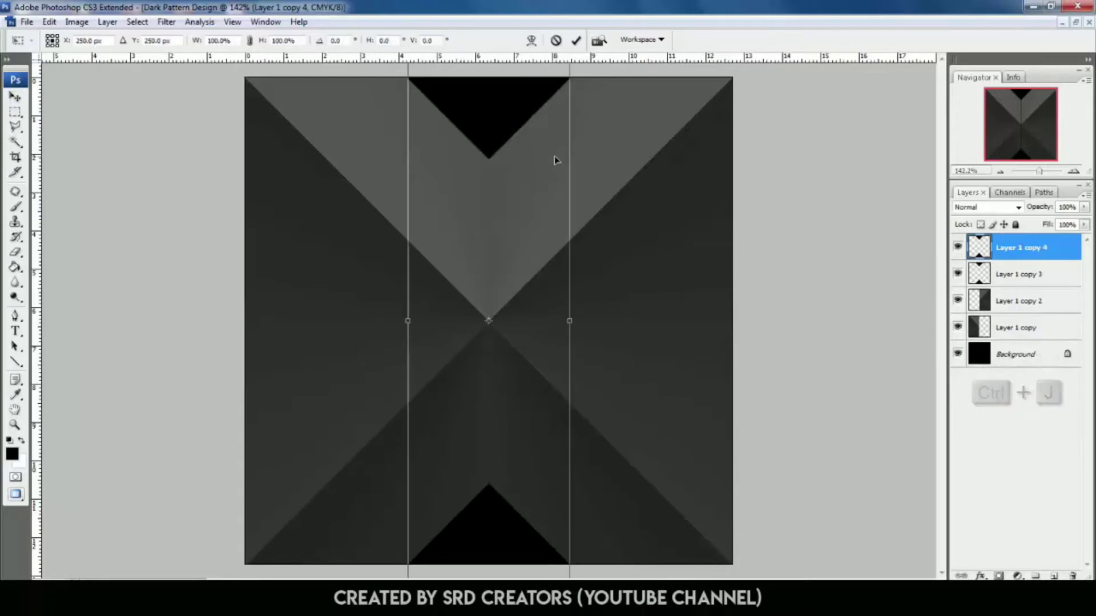
pyautogui.doubleClick(337, 41)
pyautogui.write('9')
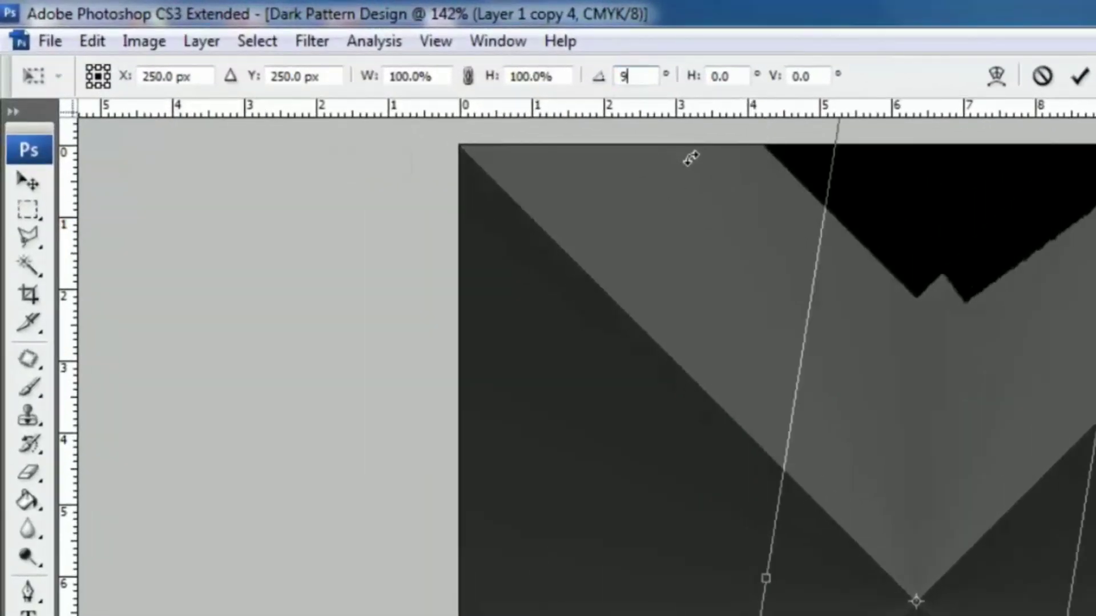
pyautogui.write('0')
pyautogui.press('Return')
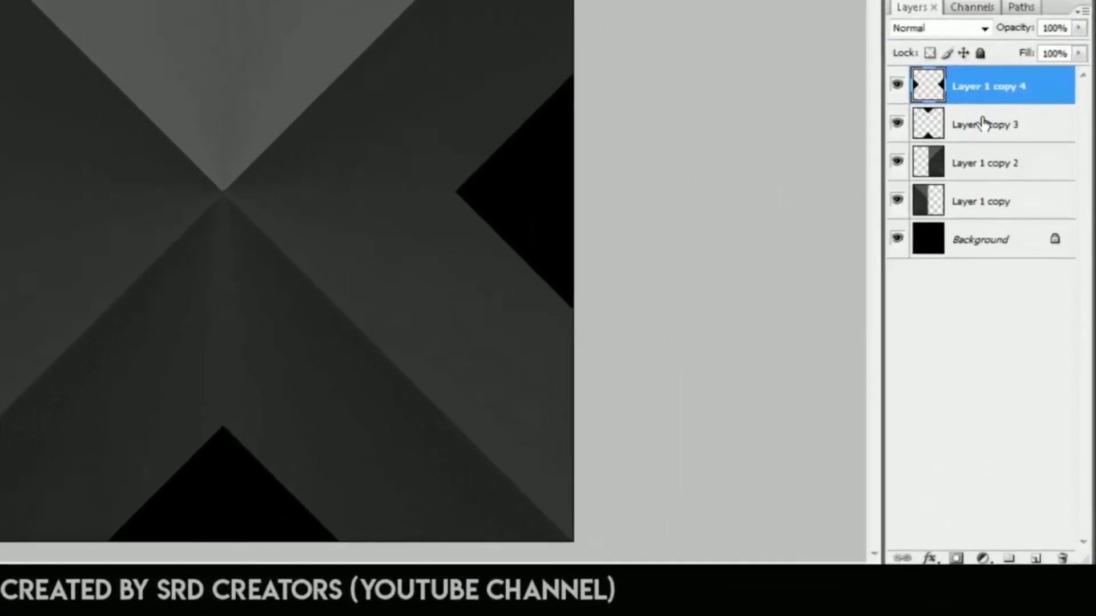
pyautogui.keyDown('shift'); pyautogui.click(1018, 273); pyautogui.keyUp('shift')
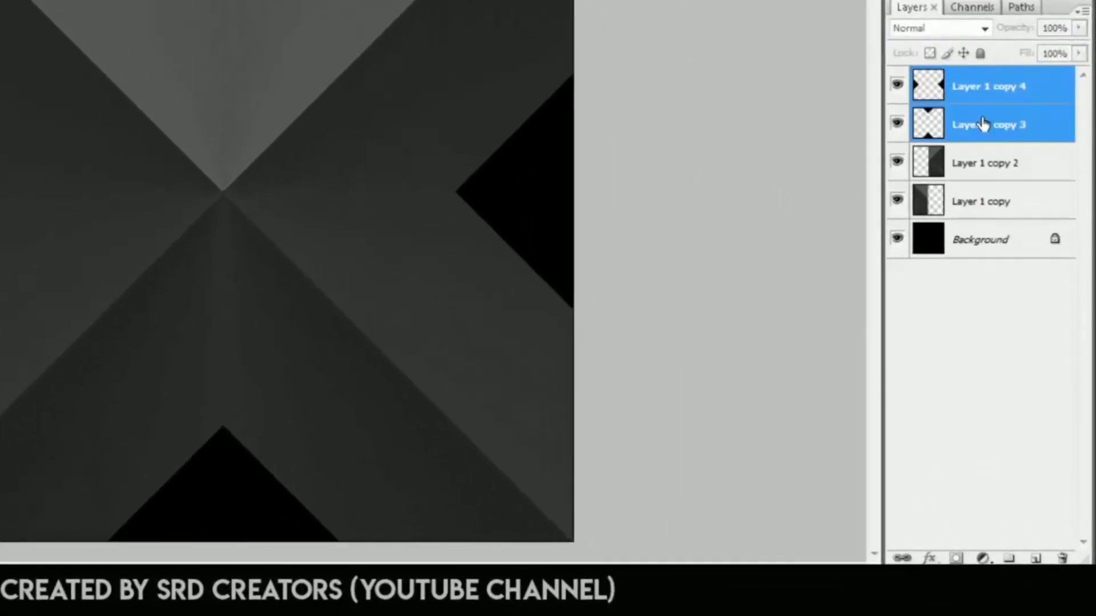
pyautogui.hotkey('ctrl', 'e')
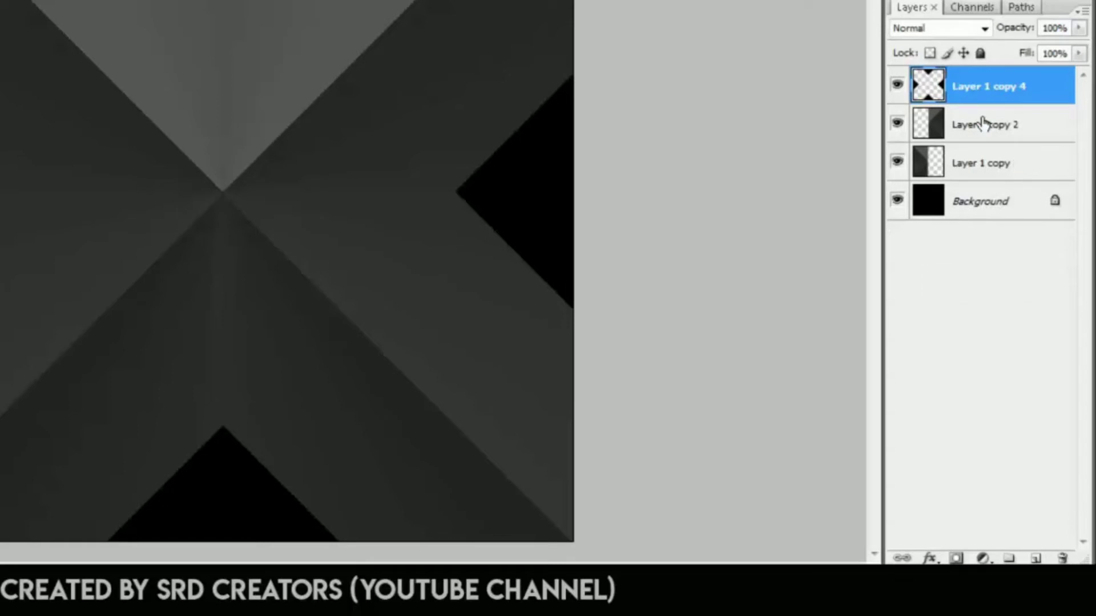
# - Set the diamond layer's blend mode to Screen and define the artwork as a pattern named Dark Pattern Design
pyautogui.click(933, 29)
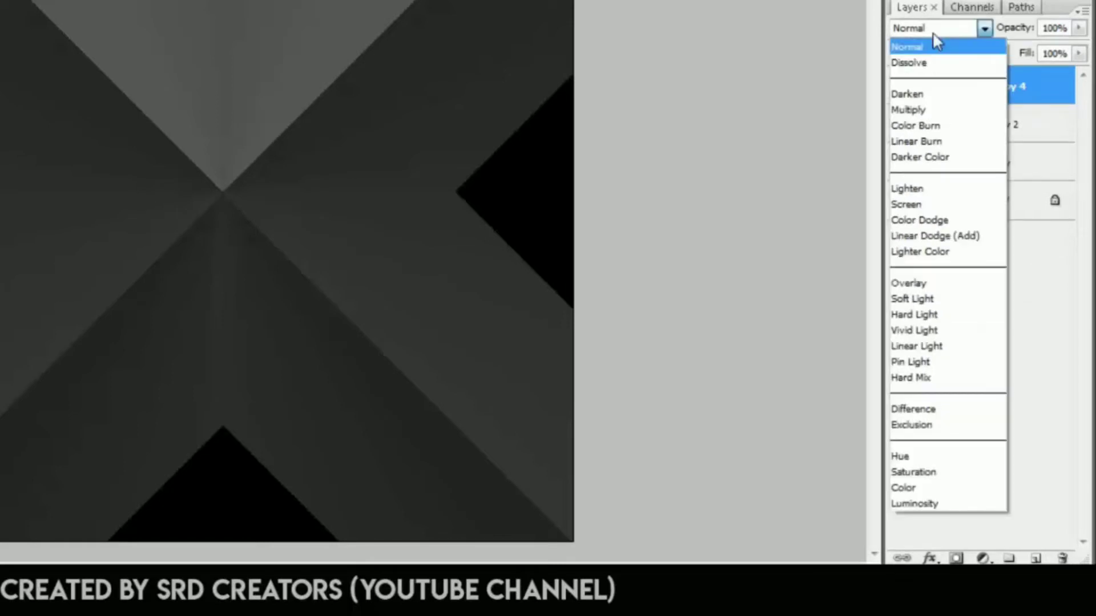
pyautogui.click(934, 205)
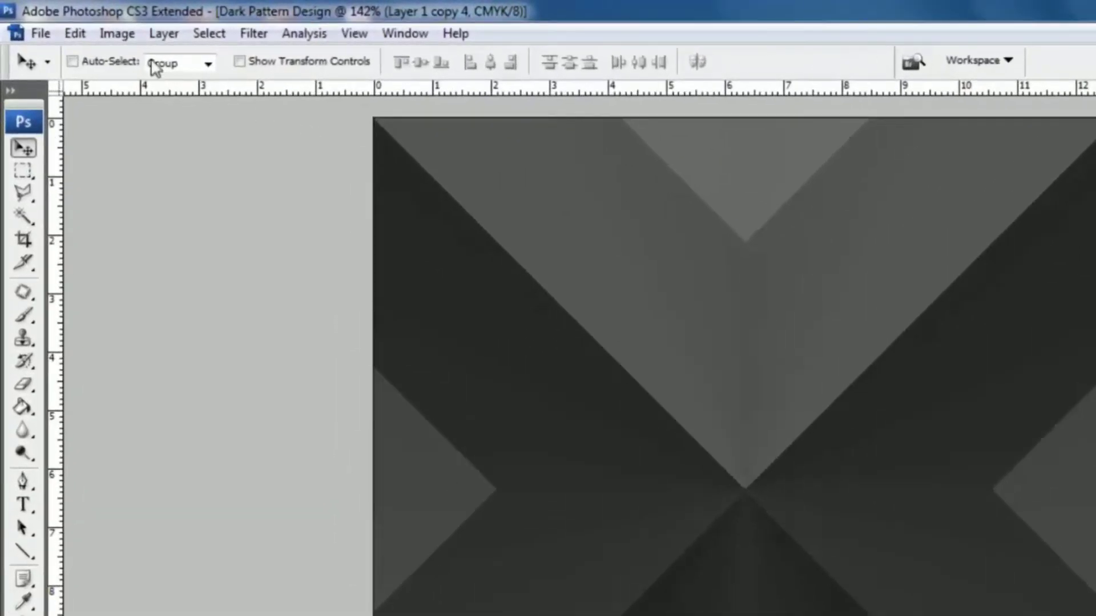
pyautogui.click(81, 33)
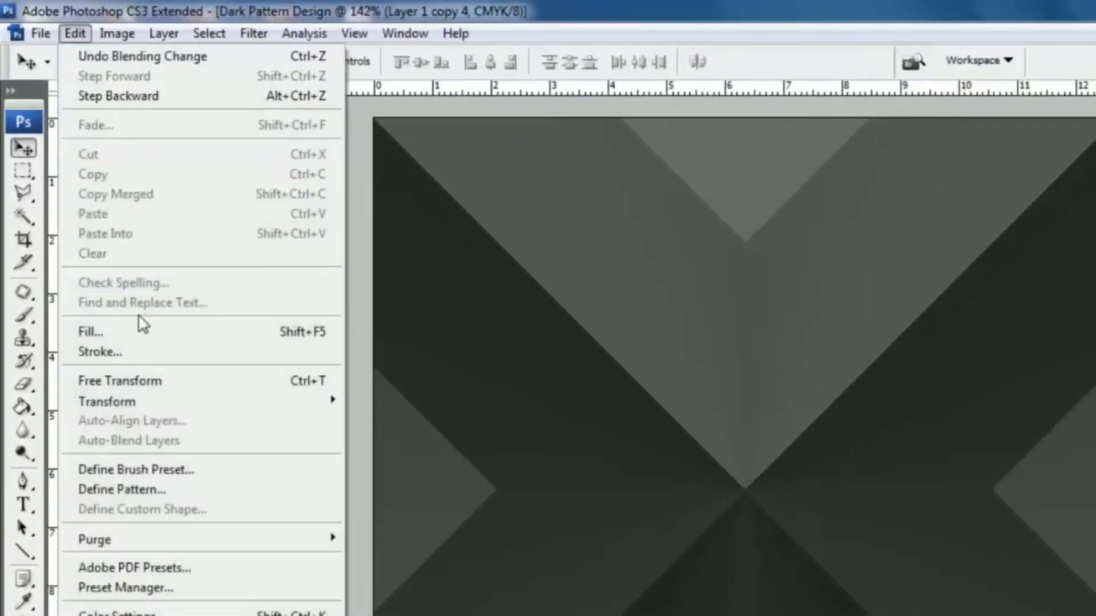
pyautogui.click(231, 488)
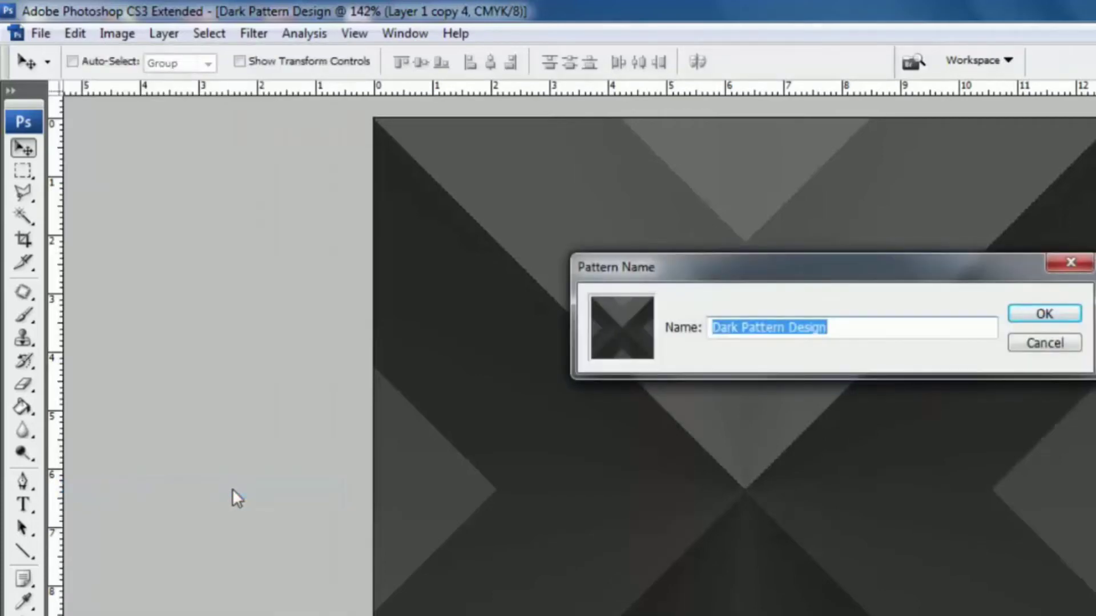
pyautogui.press('Return')
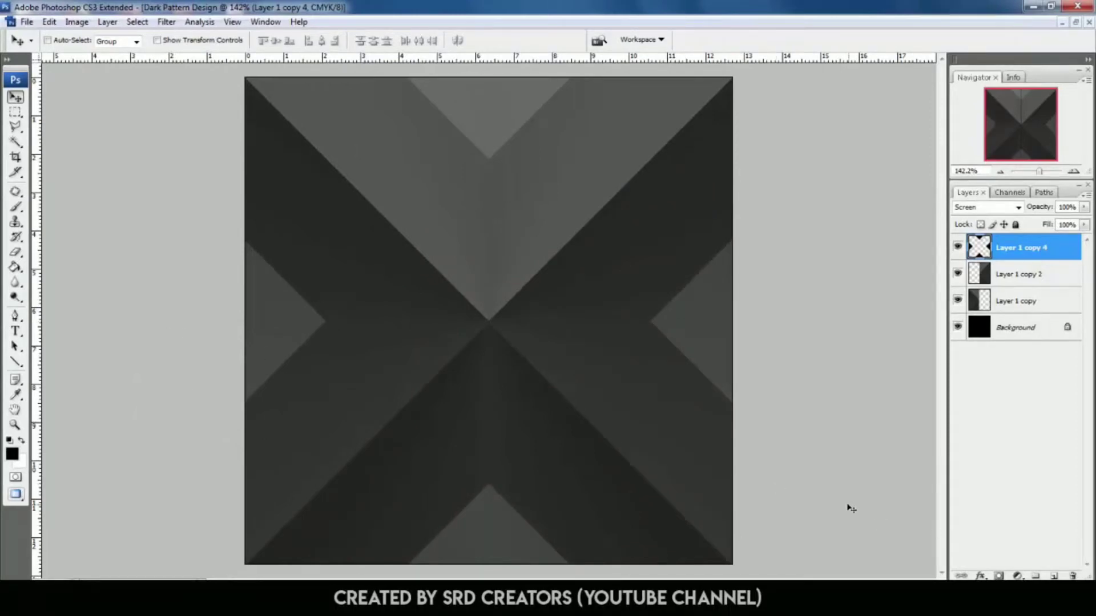
# - Create a 20 by 10 inch document named Dark Pattern and fill its background with black
pyautogui.hotkey('ctrl', 'n')
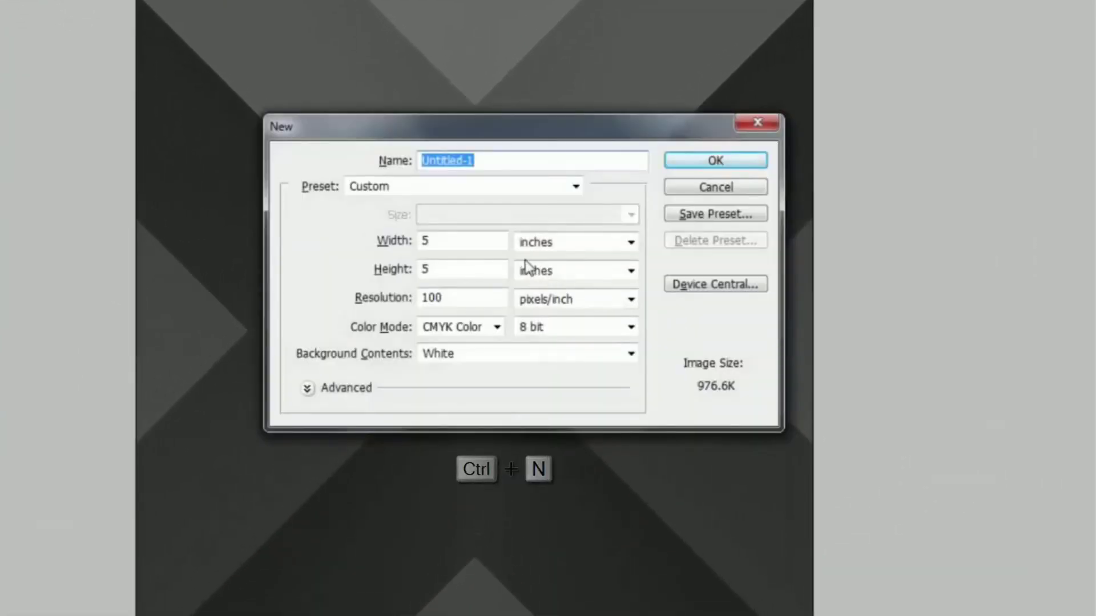
pyautogui.click(488, 238)
pyautogui.doubleClick(484, 238)
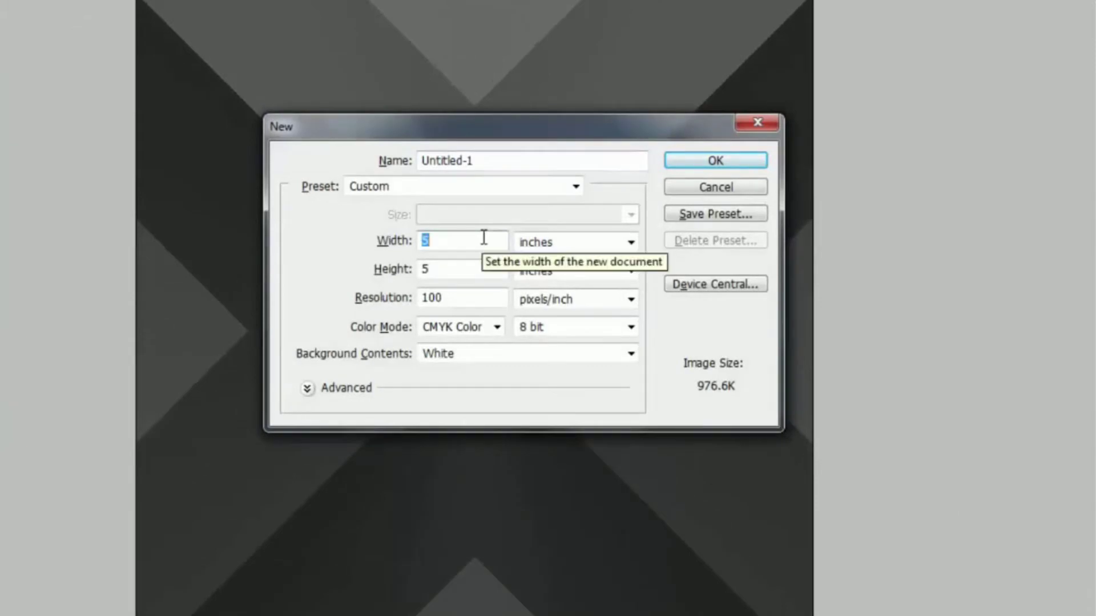
pyautogui.write('20')
pyautogui.press('Tab')
pyautogui.press('Tab')
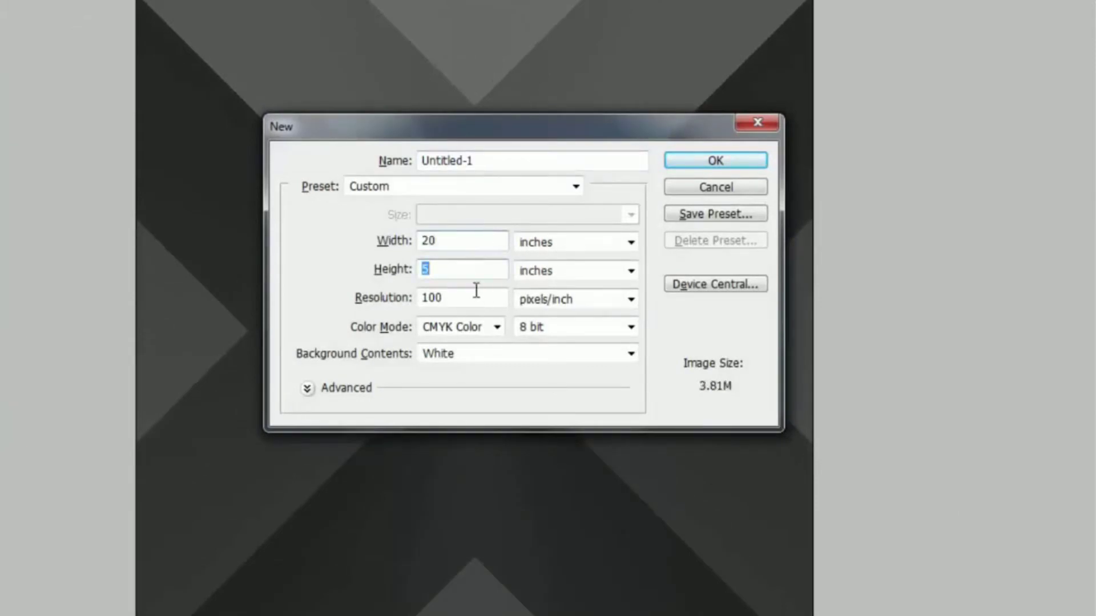
pyautogui.write('10')
pyautogui.doubleClick(596, 160)
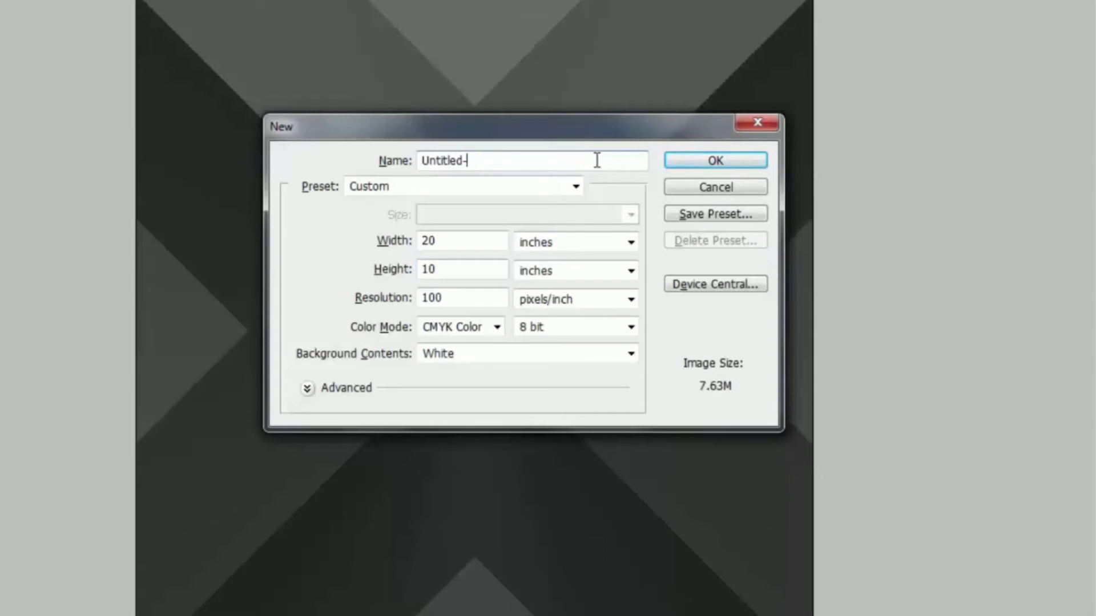
pyautogui.hotkey('ctrl', 'a')
pyautogui.write('Dark Pattern')
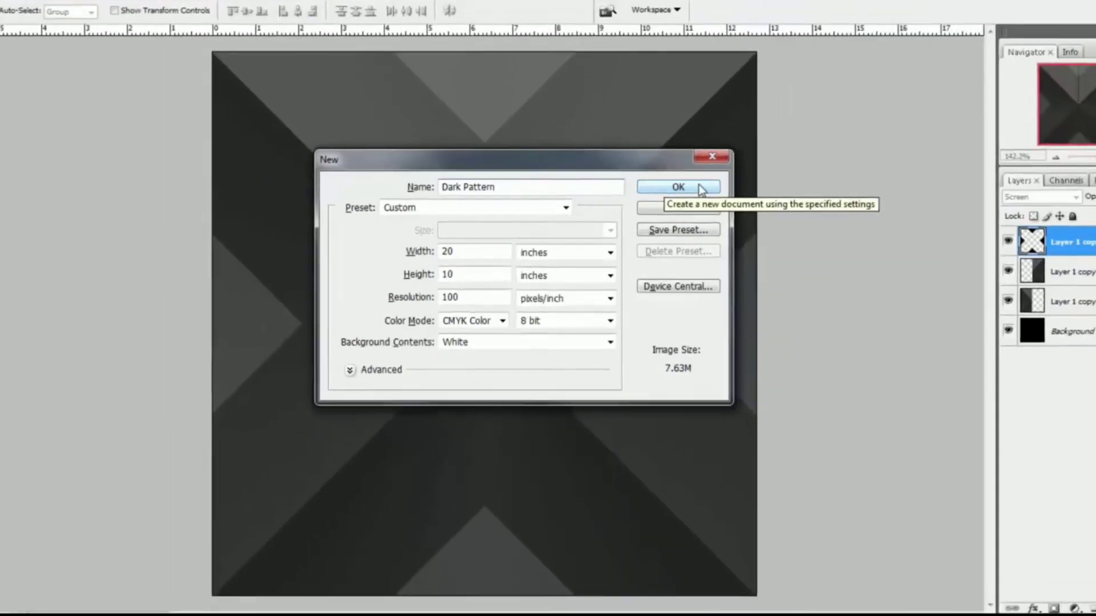
pyautogui.click(678, 187)
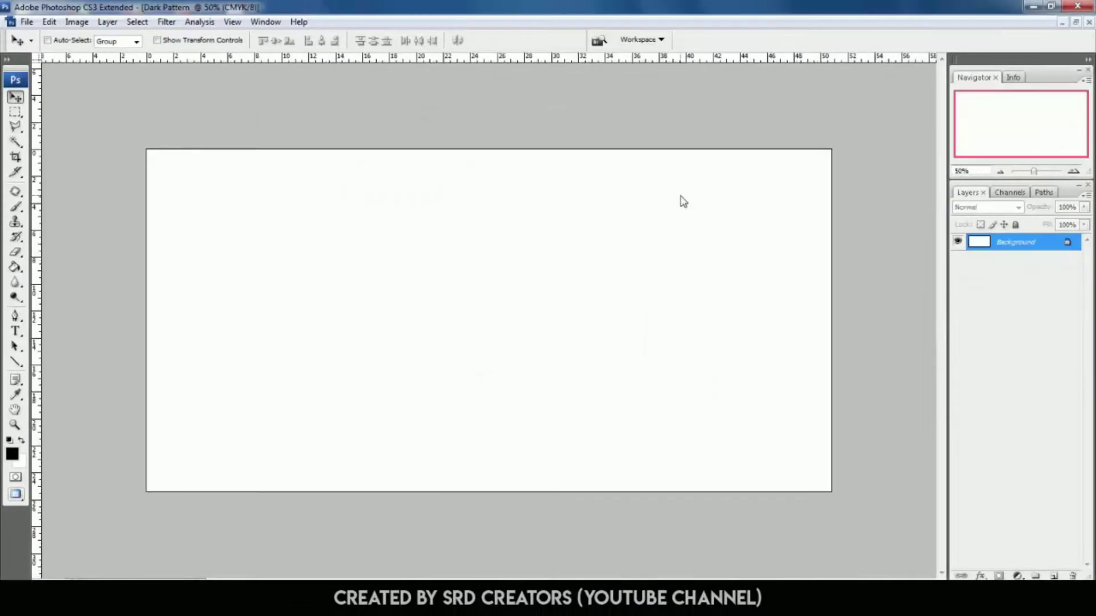
pyautogui.hotkey('alt', 'BackSpace')
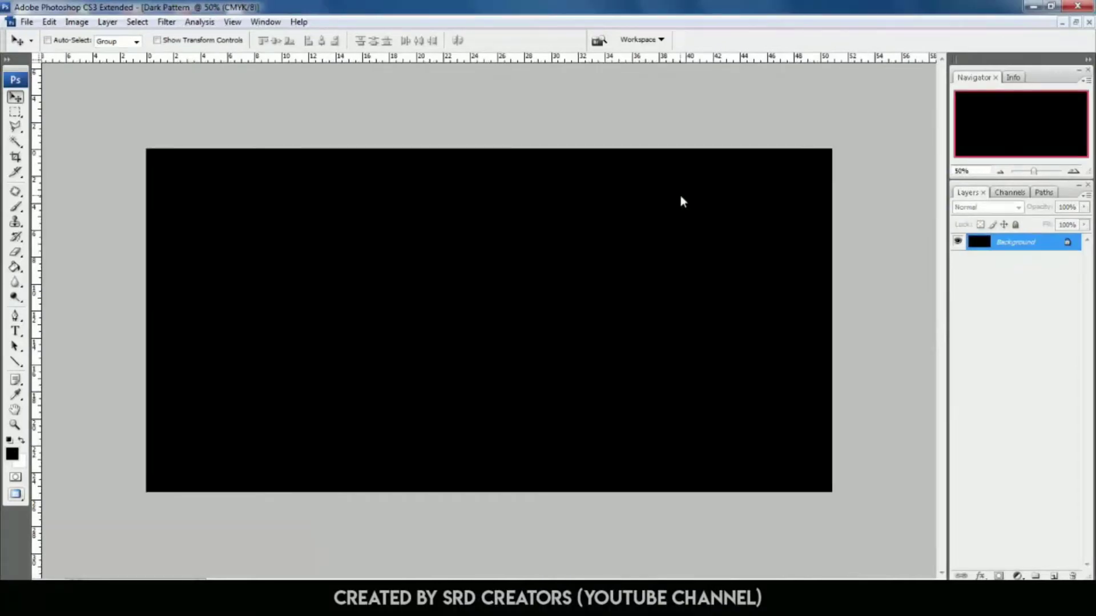
# - Duplicate the black background and give the copy a Pattern Overlay of the dark pattern at 10% scale
pyautogui.hotkey('ctrl', 'j')
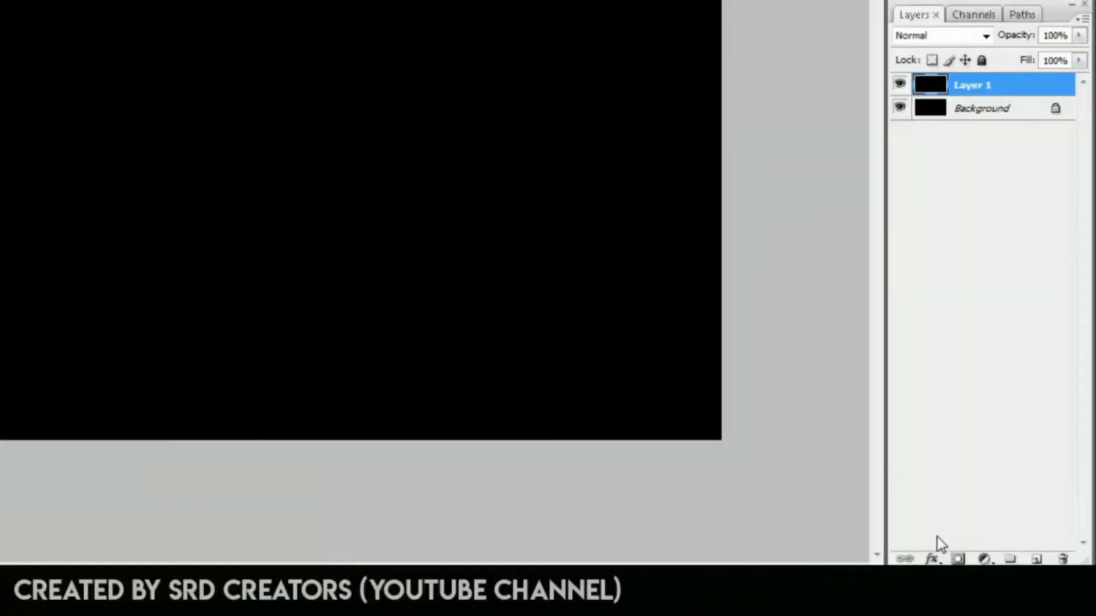
pyautogui.click(932, 559)
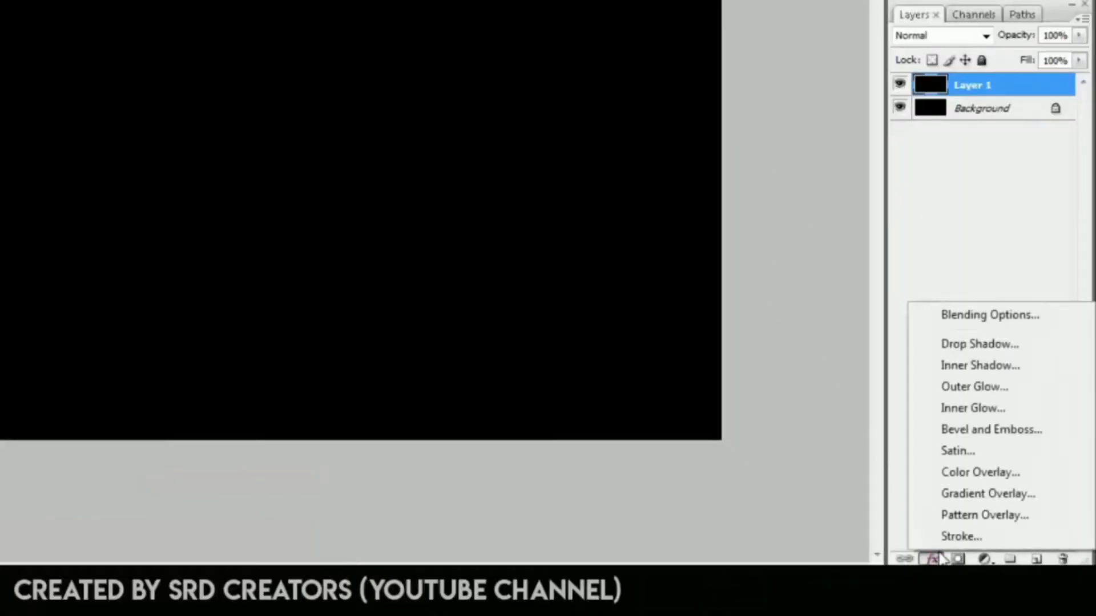
pyautogui.click(950, 515)
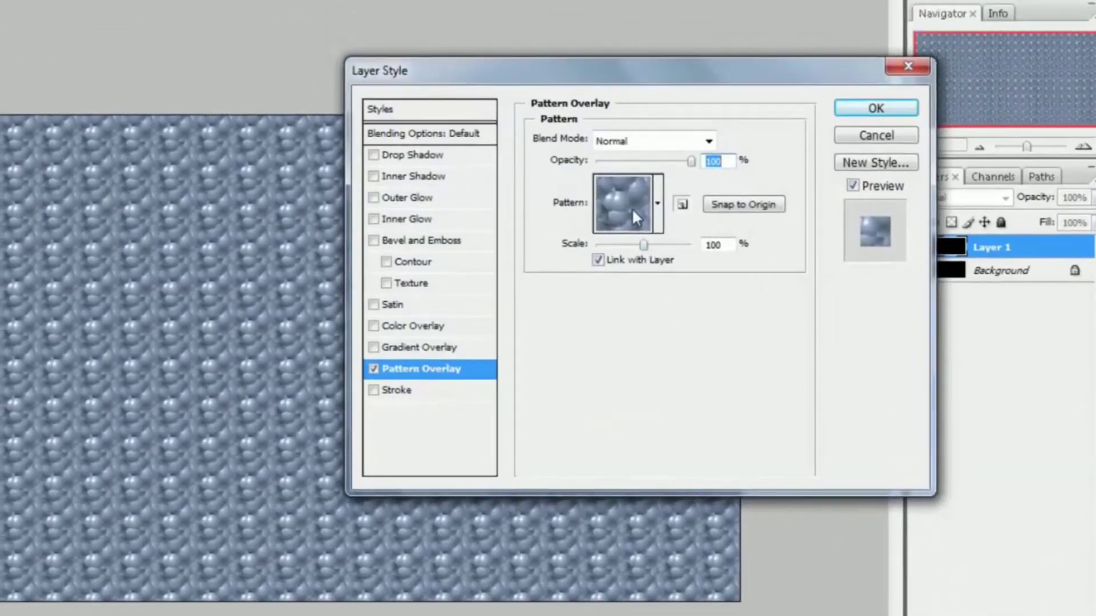
pyautogui.click(631, 208)
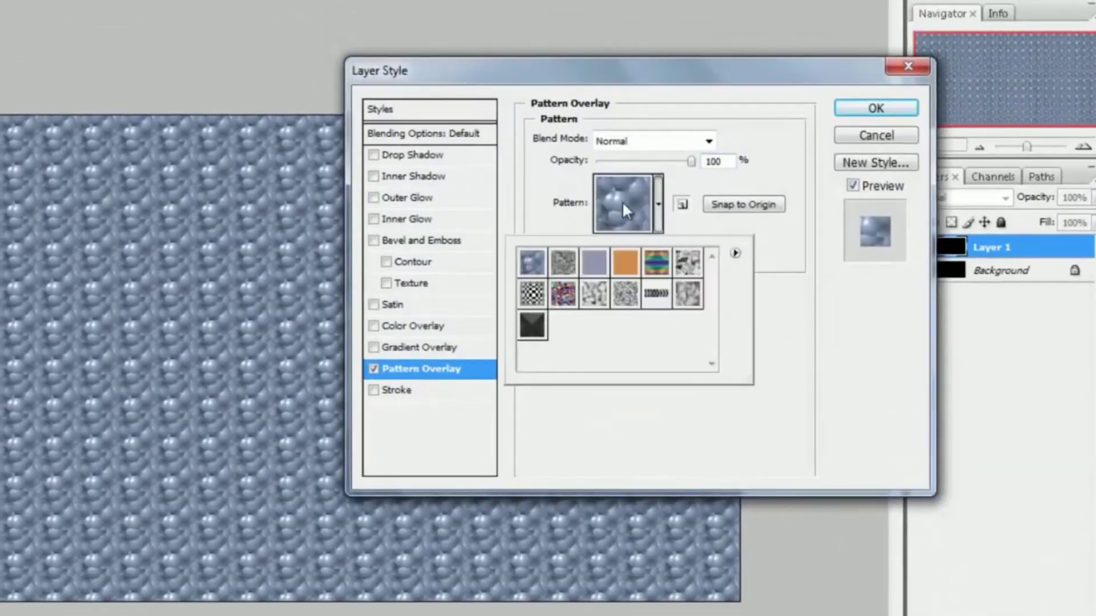
pyautogui.click(533, 328)
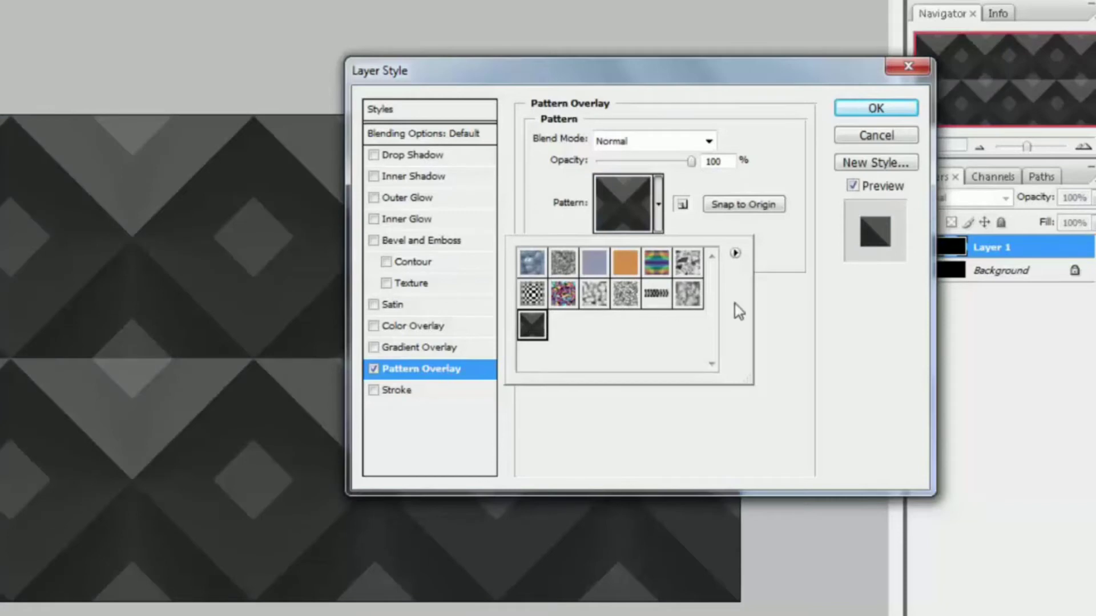
pyautogui.click(763, 272)
pyautogui.click(714, 245)
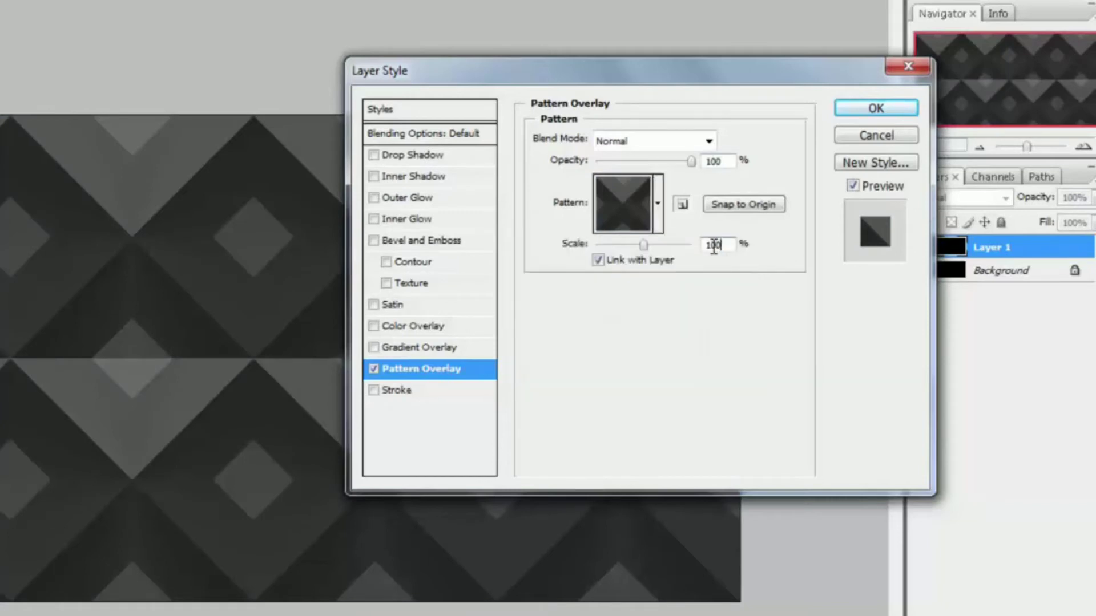
pyautogui.doubleClick(713, 245)
pyautogui.write('10')
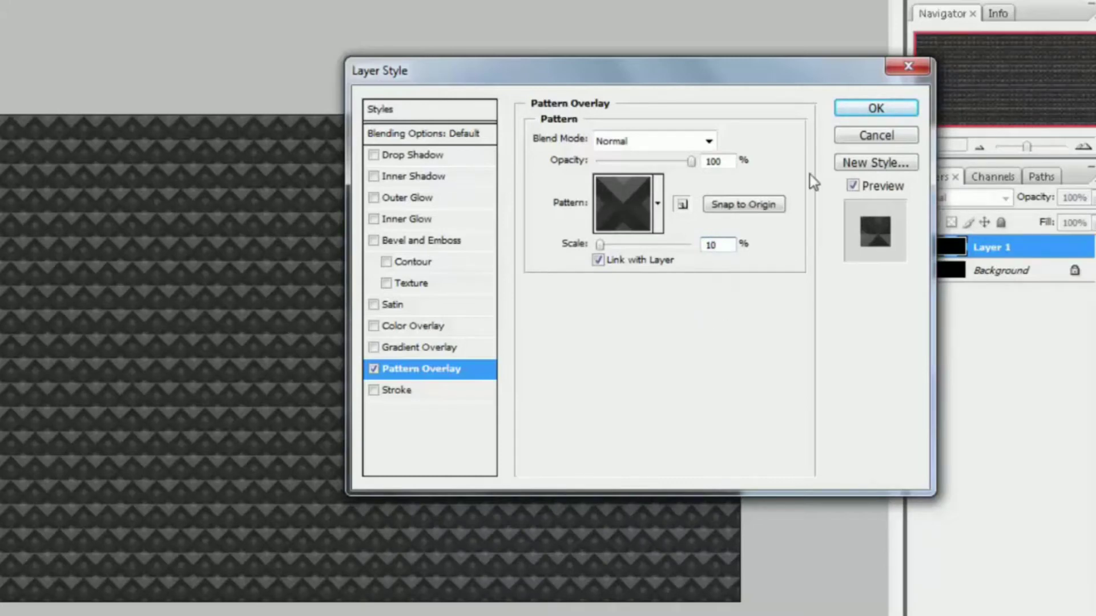
pyautogui.click(850, 110)
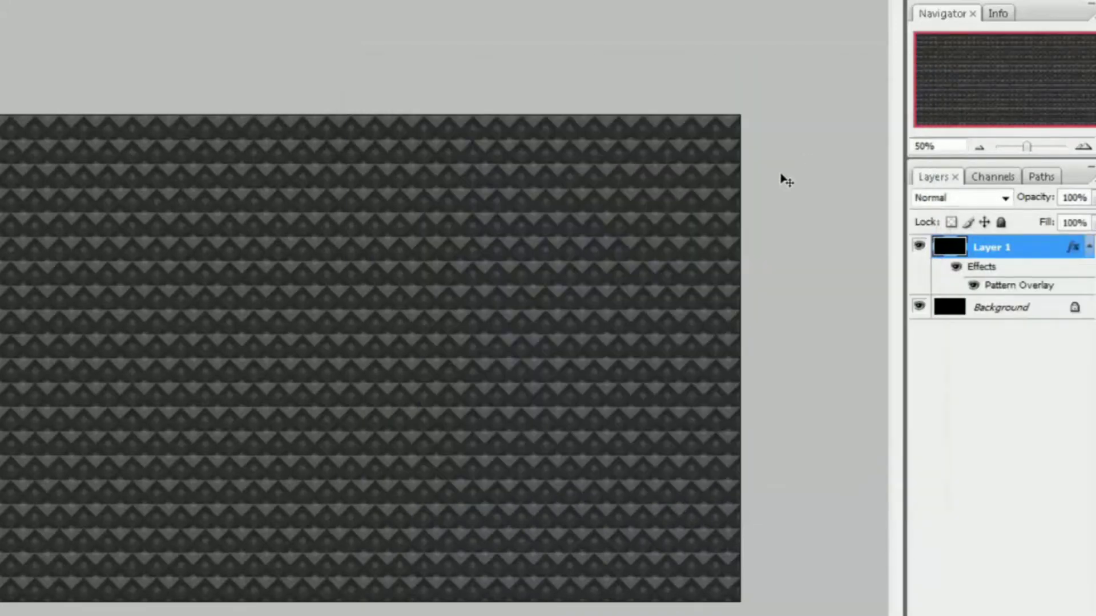
# - Convert the patterned Layer 1 to a smart object and rasterize it
pyautogui.hotkey('ctrl', '0')
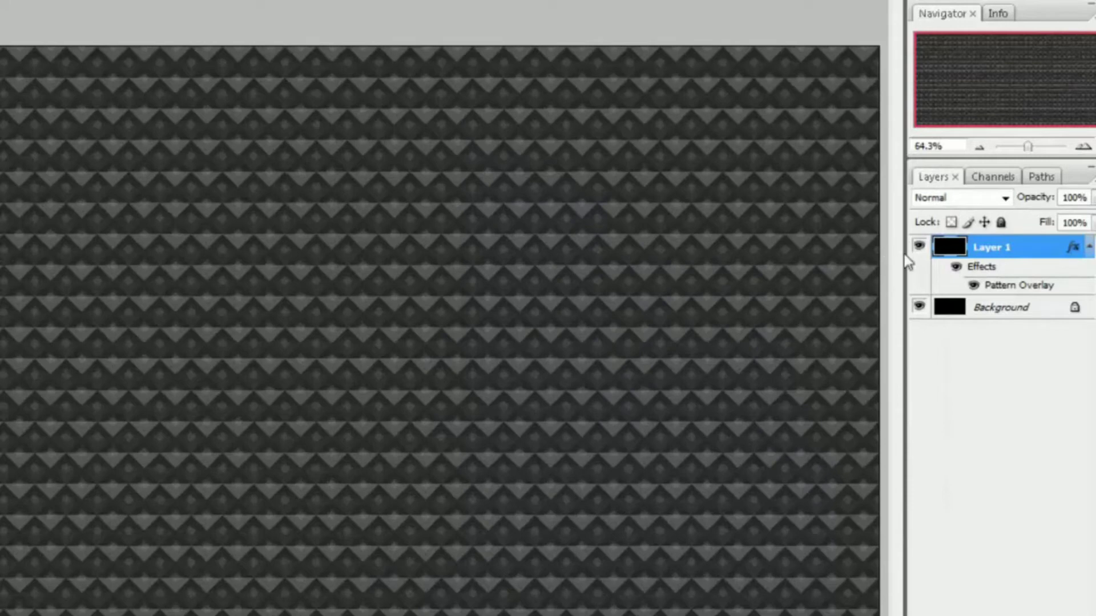
pyautogui.click(1090, 246)
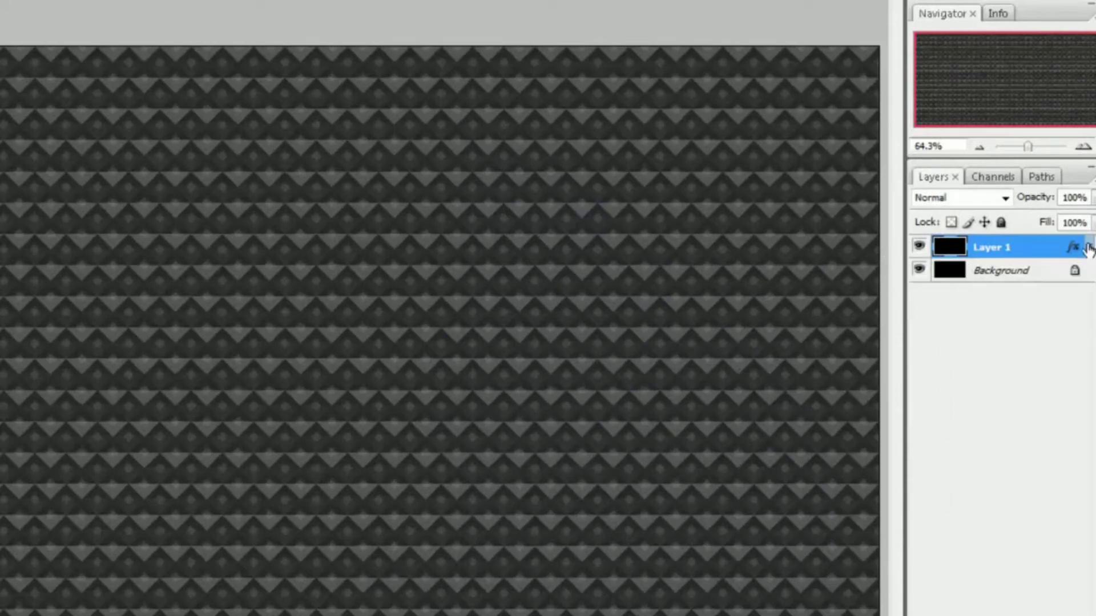
pyautogui.rightClick(1026, 249)
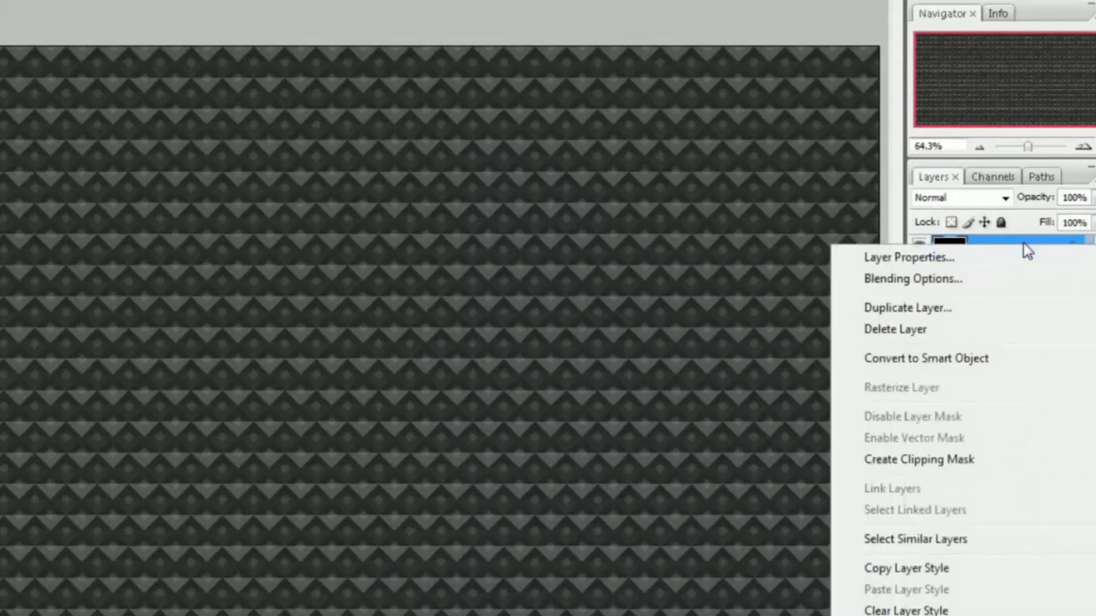
pyautogui.click(957, 364)
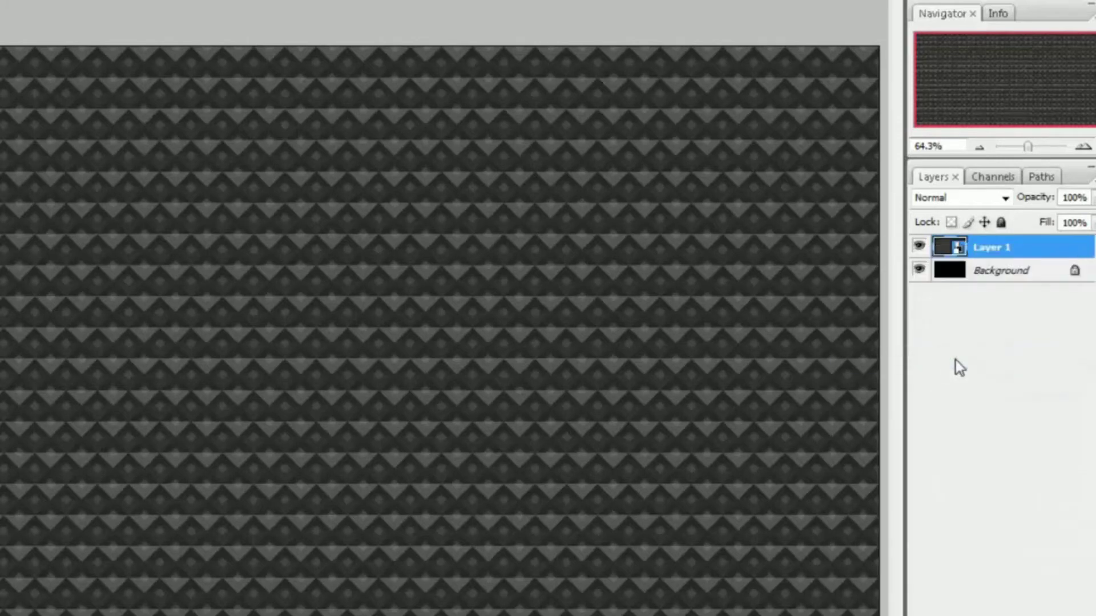
pyautogui.rightClick(1007, 252)
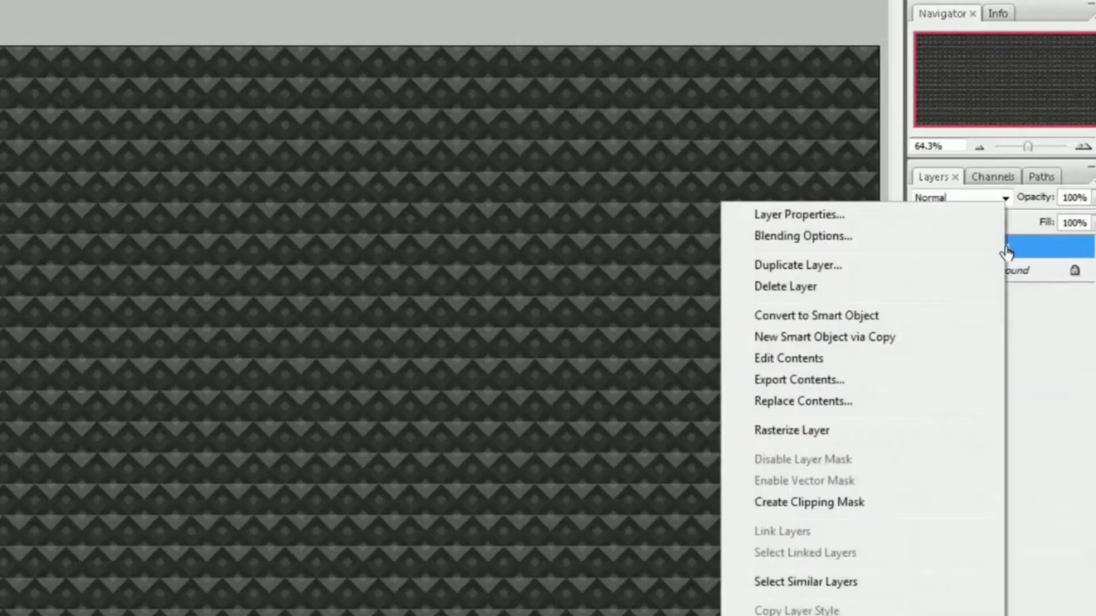
pyautogui.click(843, 433)
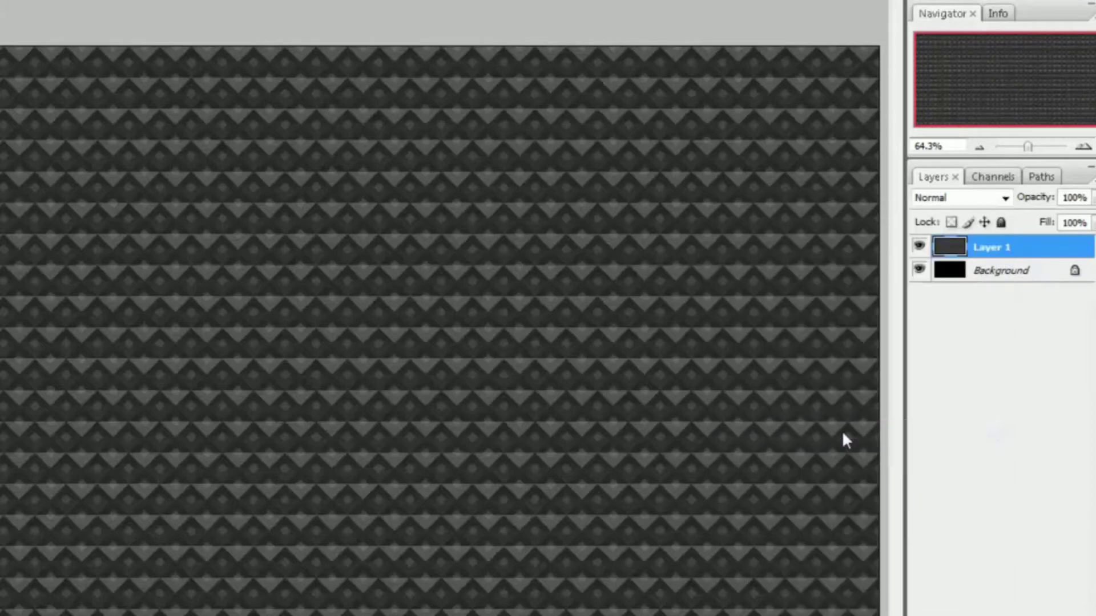
# - Duplicate Layer 1, set the copy's blend mode to Color Dodge and the original's to Multiply
pyautogui.hotkey('ctrl', 'j')
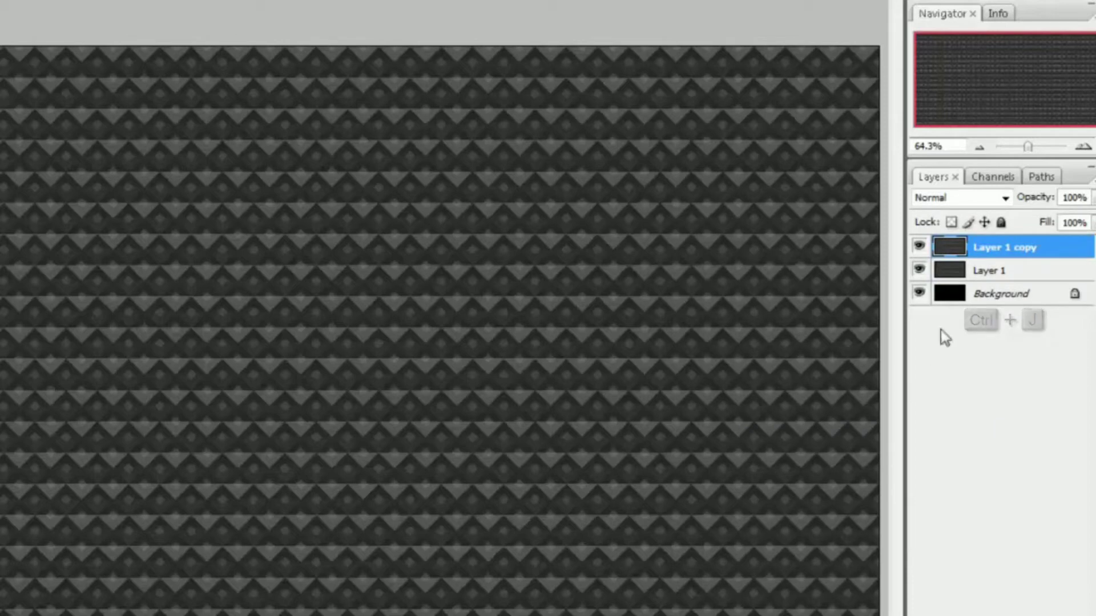
pyautogui.click(967, 198)
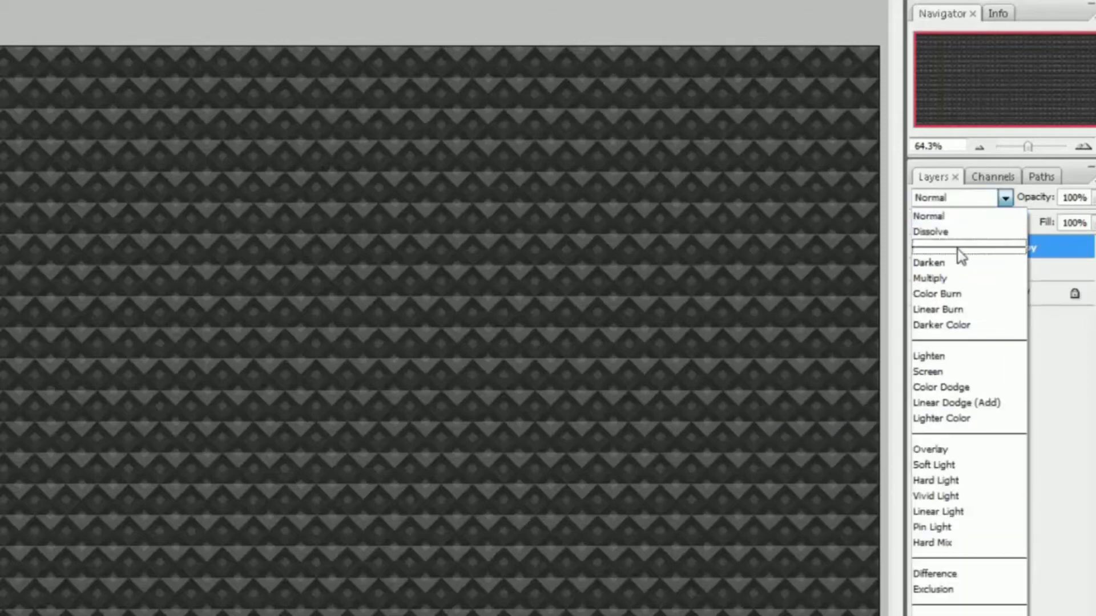
pyautogui.click(963, 387)
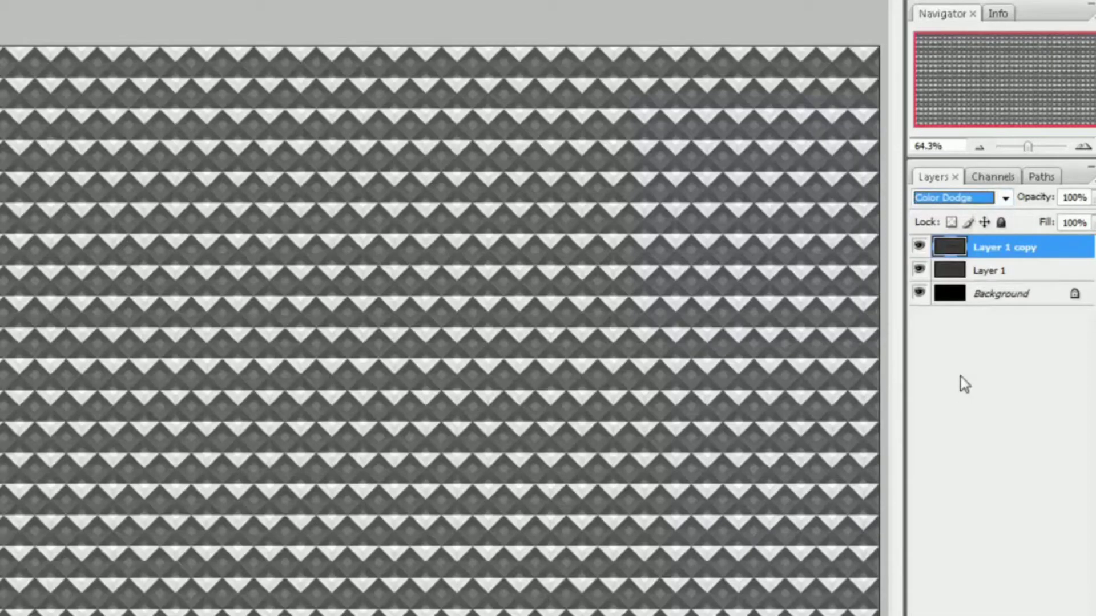
pyautogui.click(977, 272)
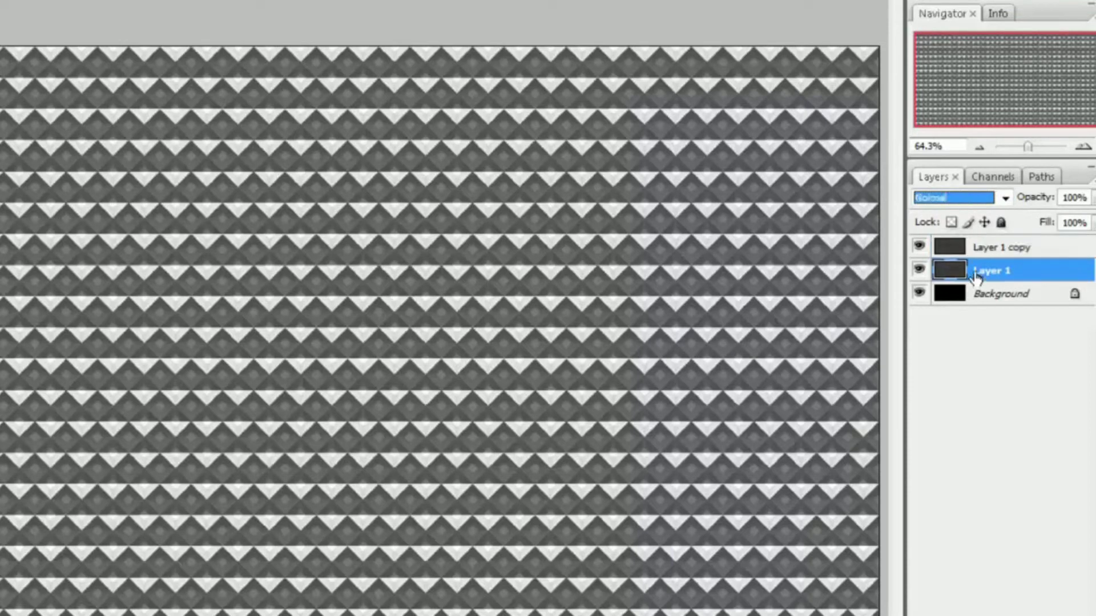
pyautogui.click(970, 198)
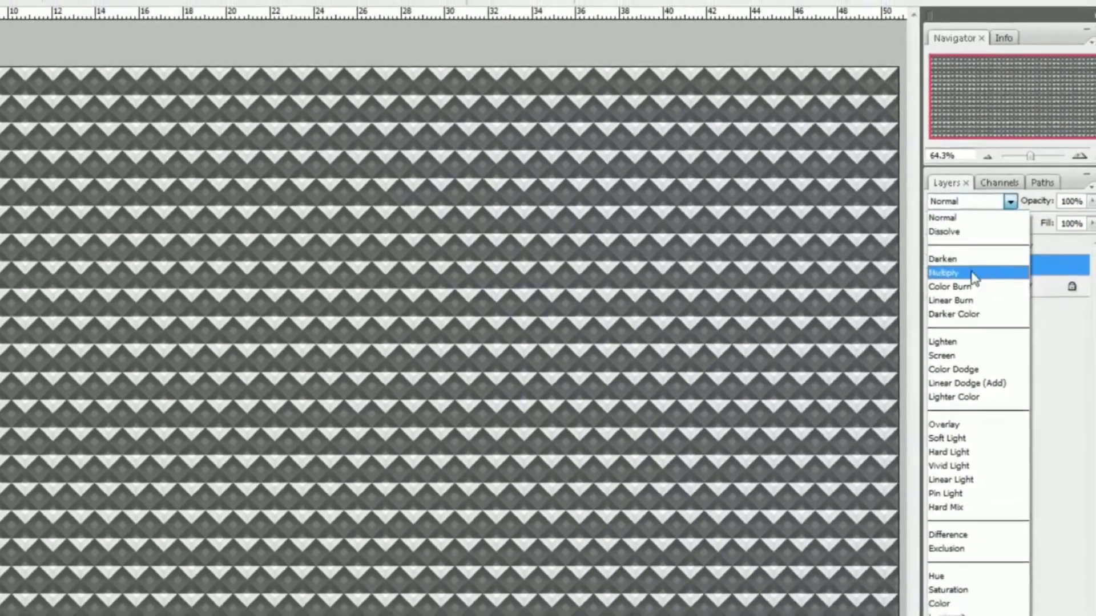
pyautogui.click(970, 275)
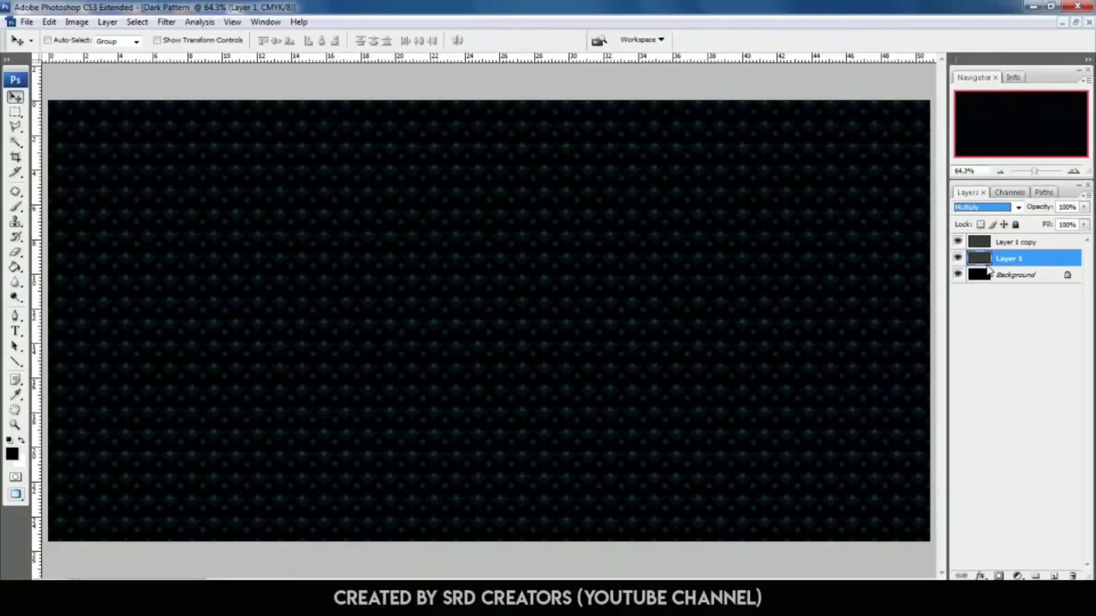
# - Group Layer 1 and Layer 1 copy and rename the group as 1
pyautogui.keyDown('ctrl'); pyautogui.click(1037, 247); pyautogui.keyUp('ctrl')
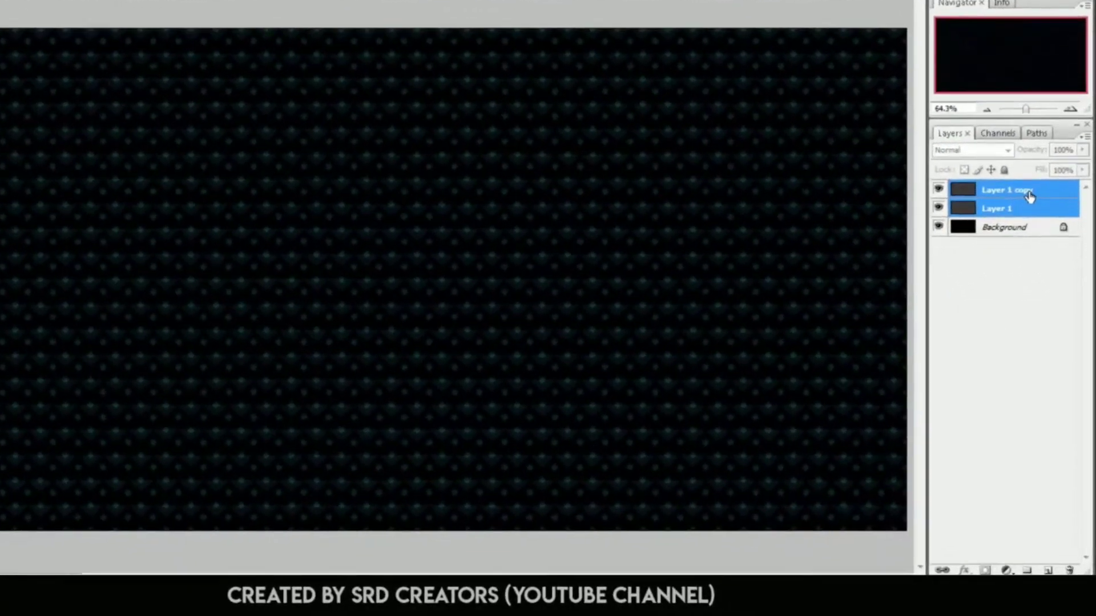
pyautogui.hotkey('ctrl', 'g')
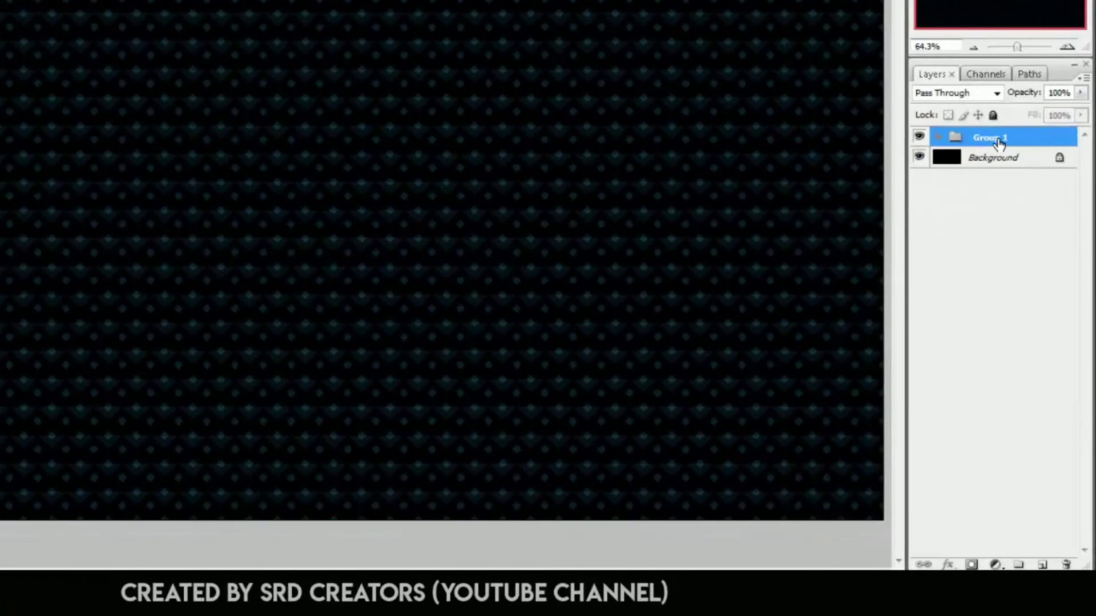
pyautogui.doubleClick(998, 140)
pyautogui.write('1')
pyautogui.press('Return')
# - Duplicate group 1 under the name 2 and hide the original group 1
pyautogui.rightClick(1010, 140)
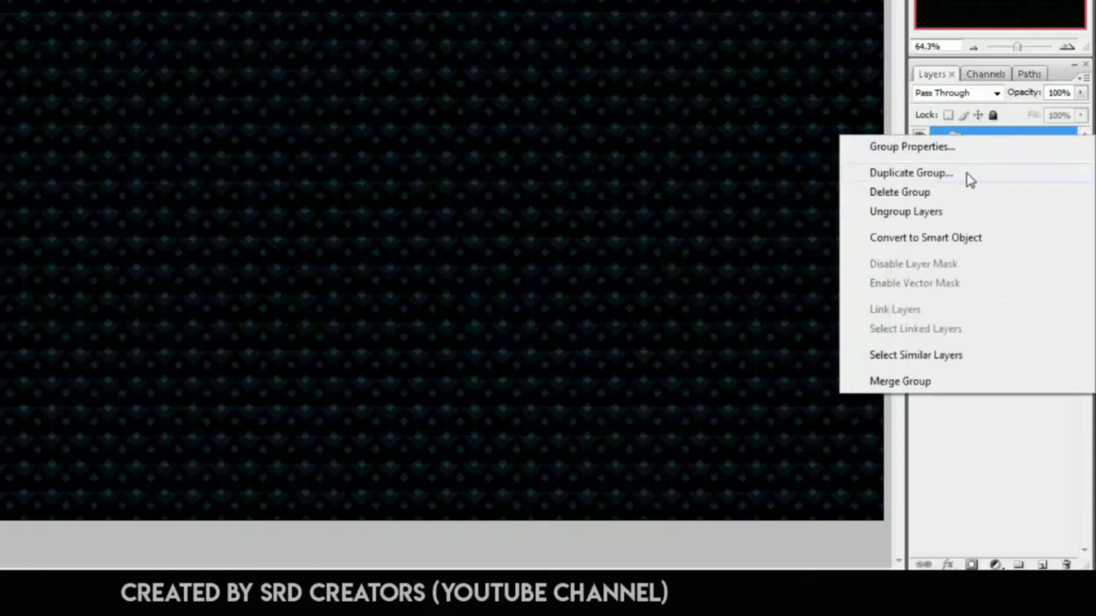
pyautogui.click(968, 175)
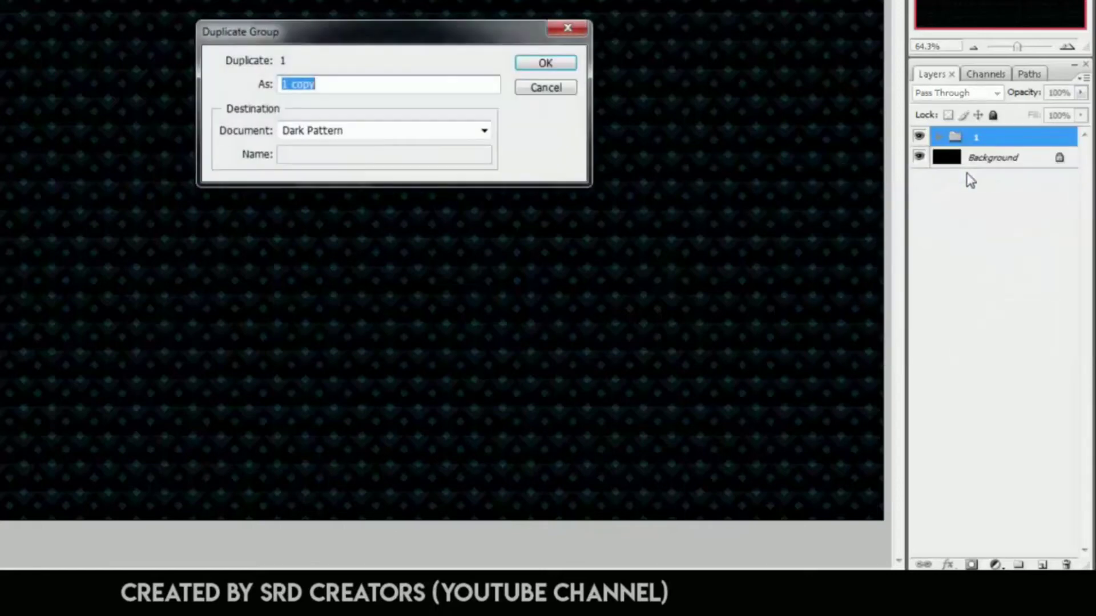
pyautogui.write('2')
pyautogui.press('Return')
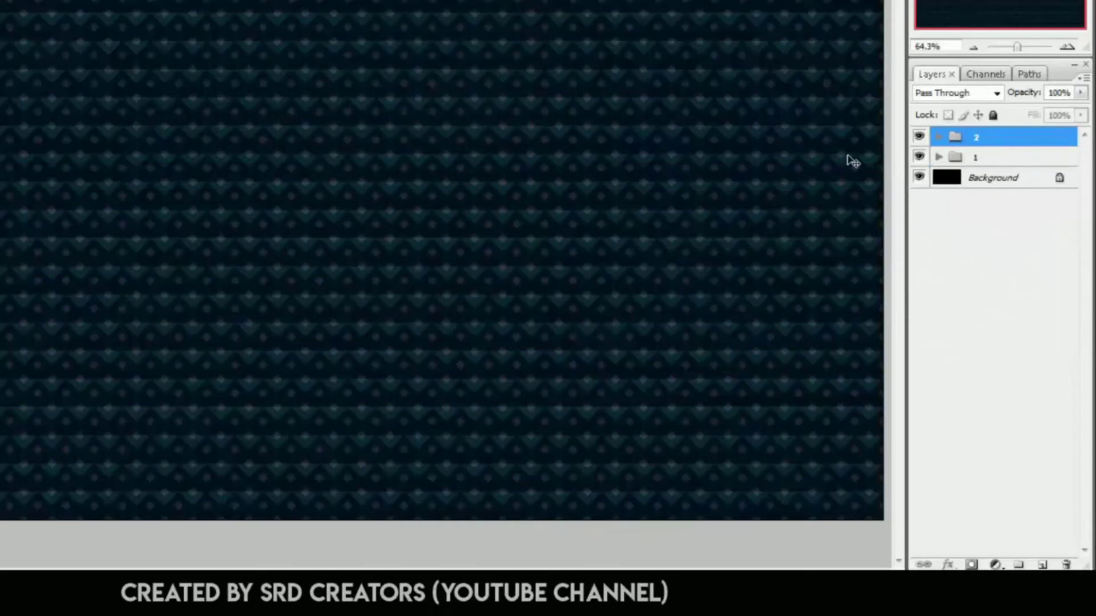
pyautogui.click(919, 156)
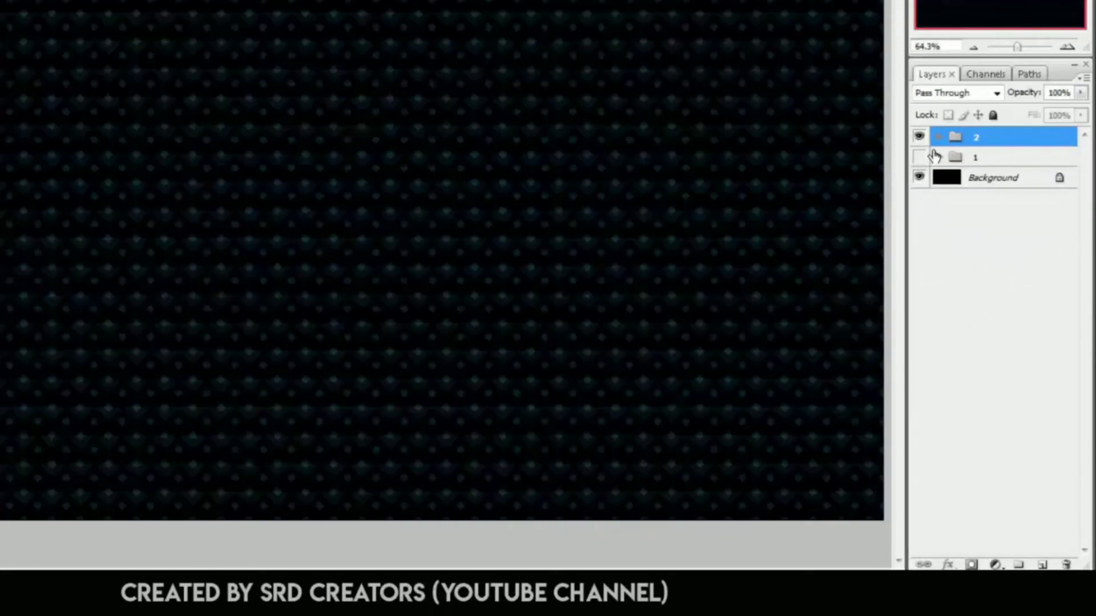
# - Set the blend mode of Layer 1 copy 2 in group 2 to Vivid Light and collapse the group
pyautogui.click(939, 139)
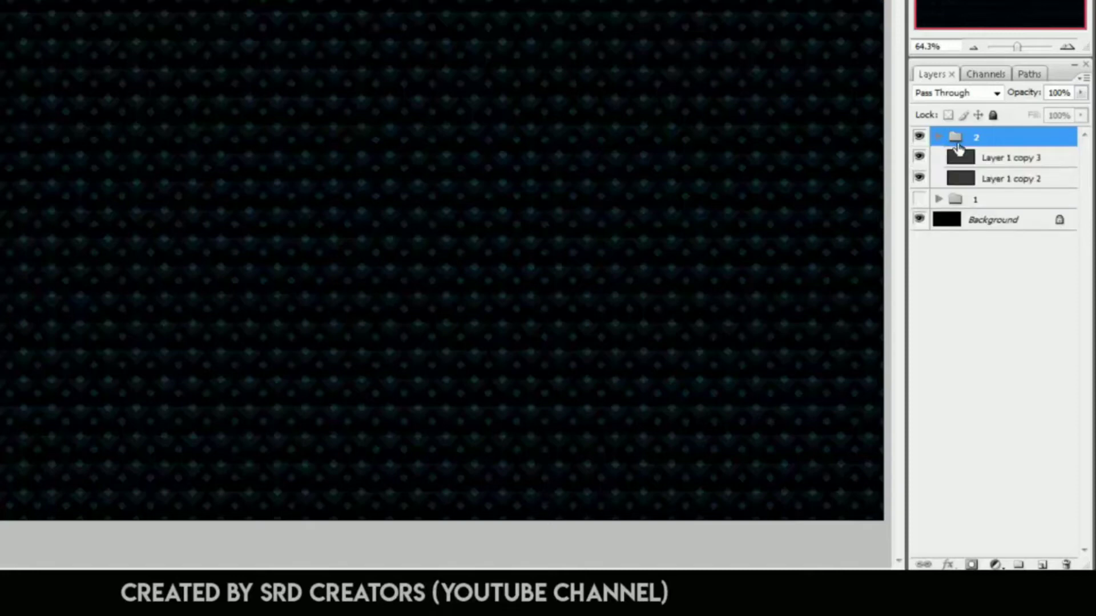
pyautogui.click(1000, 158)
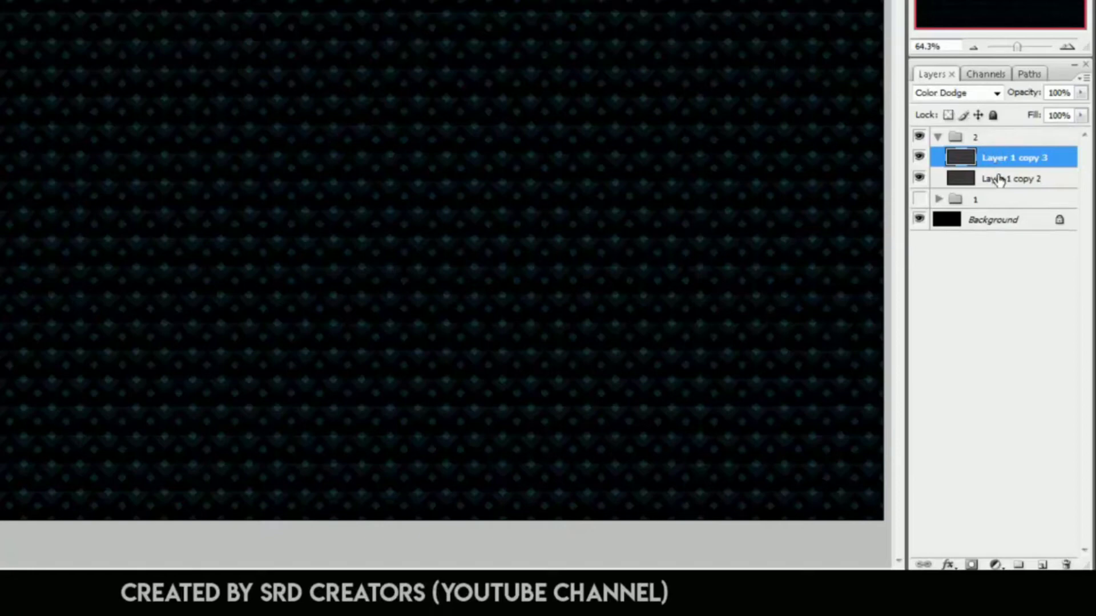
pyautogui.click(996, 179)
pyautogui.click(949, 94)
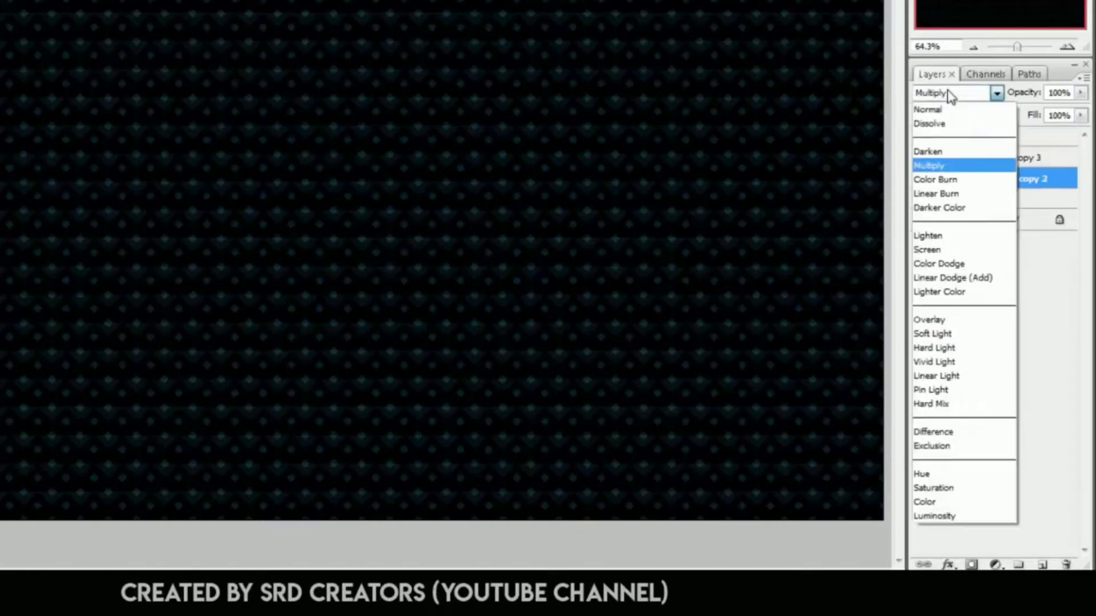
pyautogui.click(941, 362)
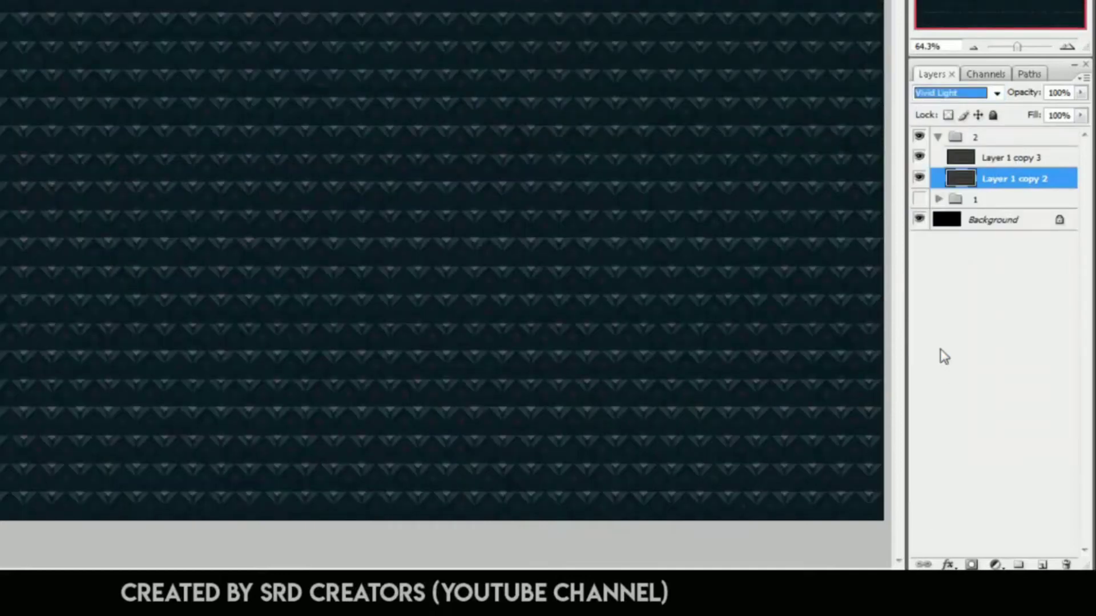
pyautogui.click(939, 138)
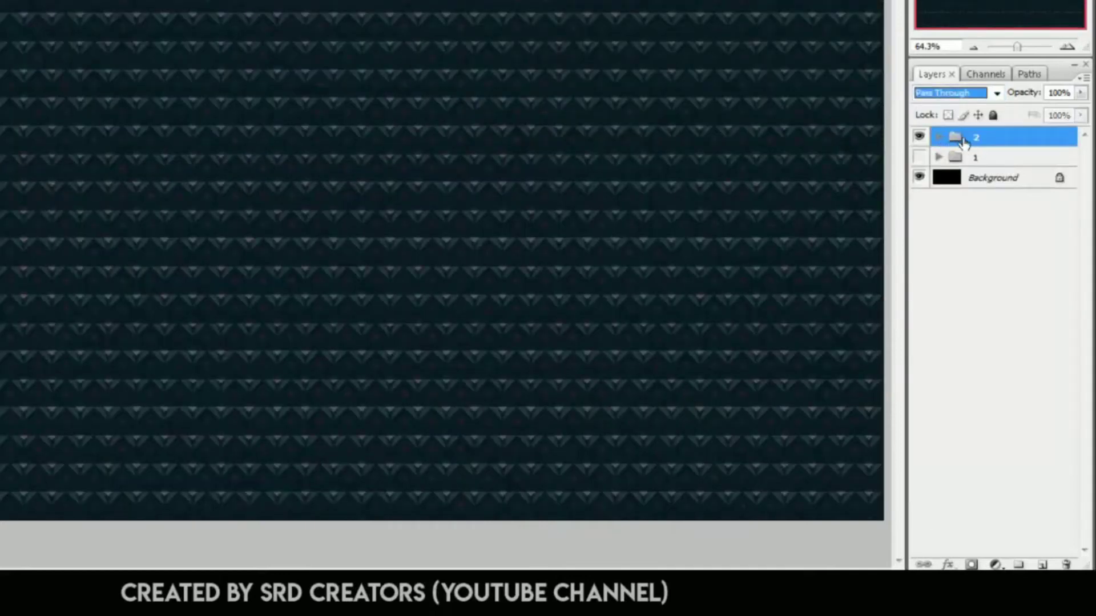
# - Duplicate group 2 under the name 3 and hide the original group 2
pyautogui.rightClick(1018, 144)
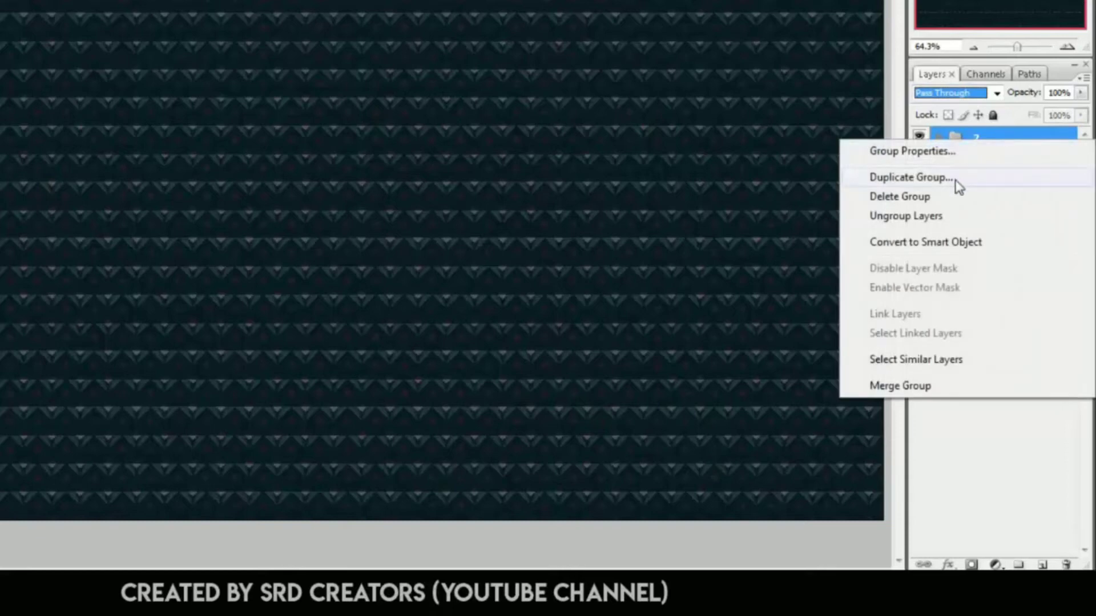
pyautogui.click(911, 177)
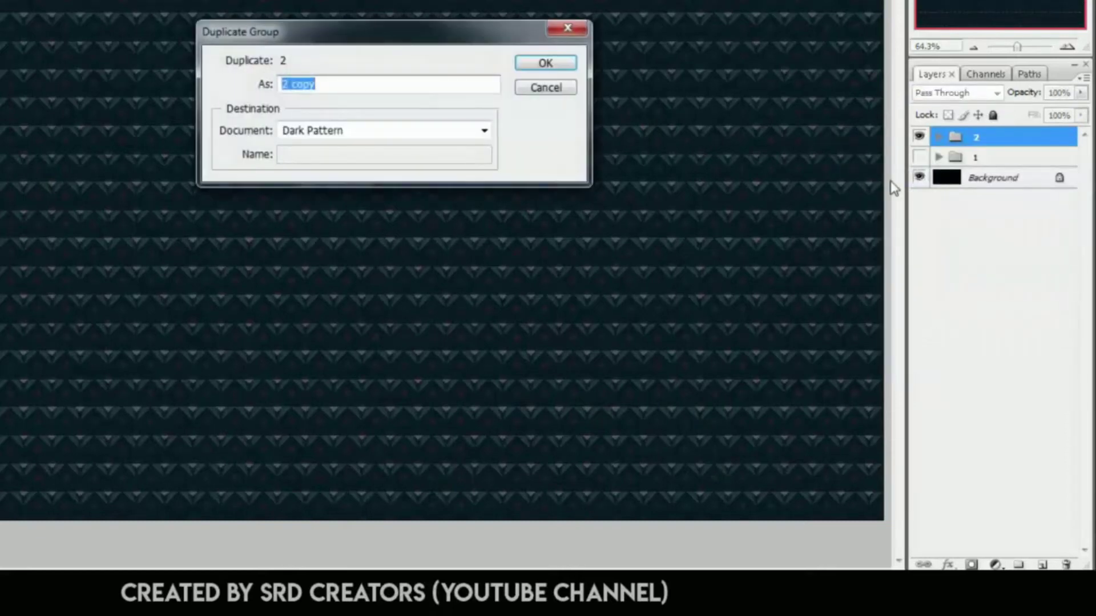
pyautogui.write('3')
pyautogui.click(545, 63)
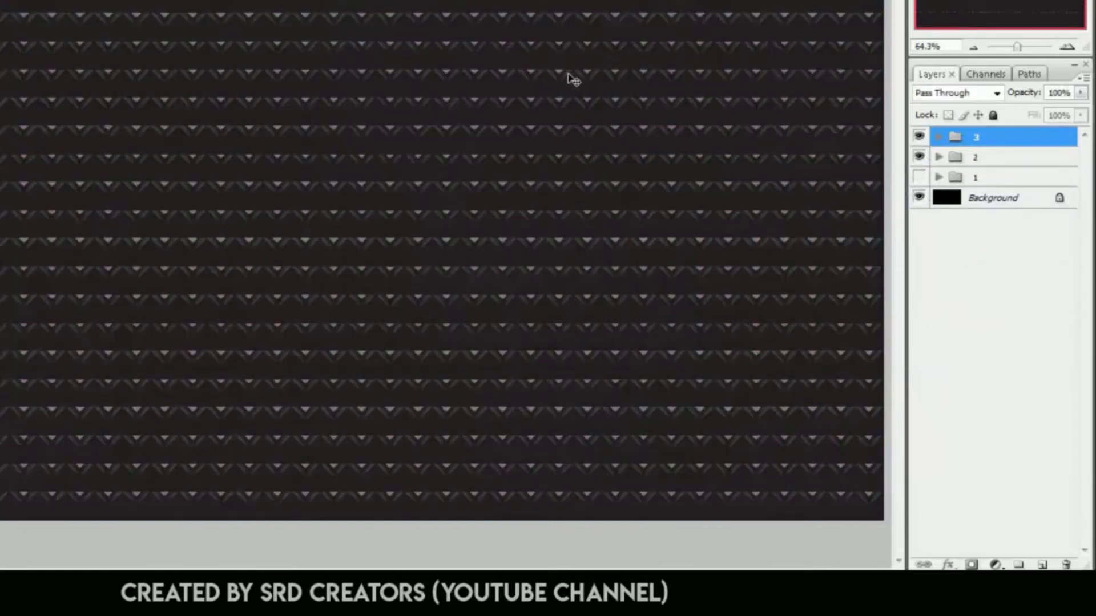
pyautogui.click(919, 157)
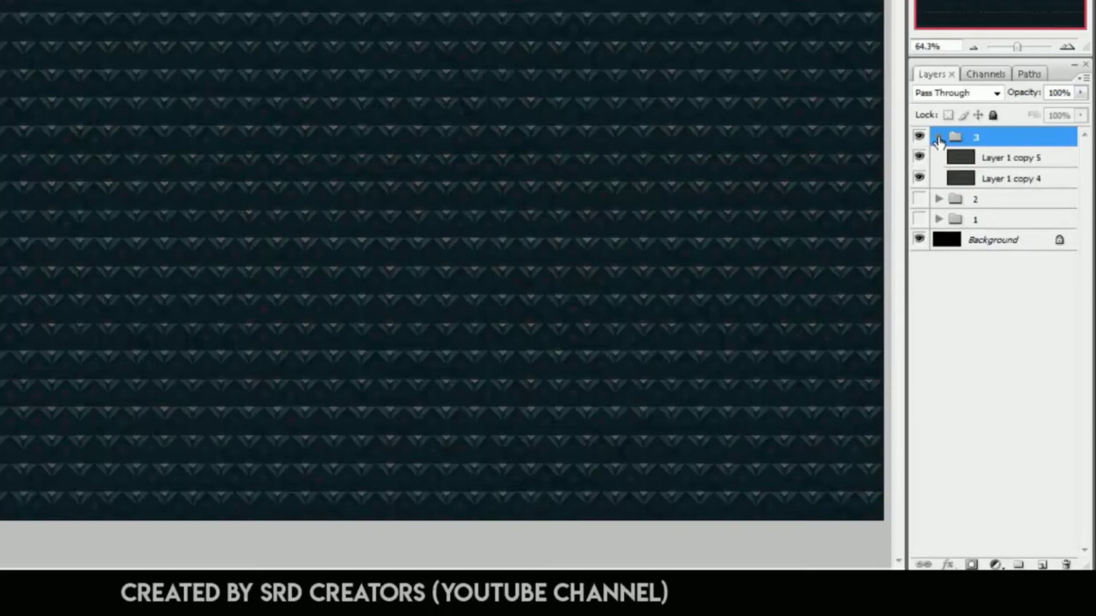
# - Set both Layer 1 copy 5 and Layer 1 copy 4 in group 3 to Hard Light and collapse the group
pyautogui.click(1050, 167)
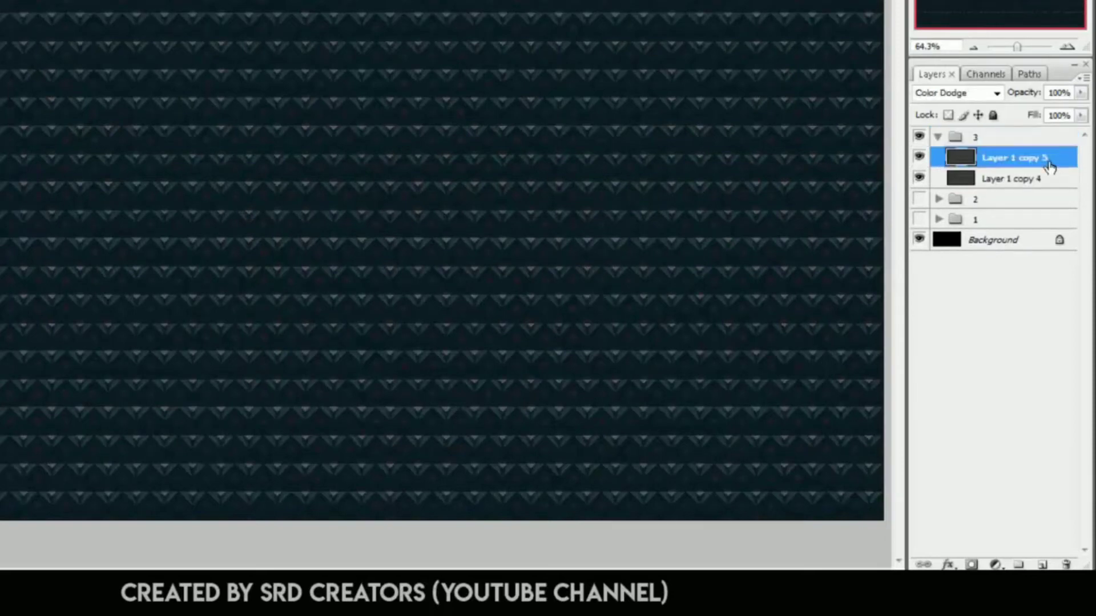
pyautogui.click(962, 98)
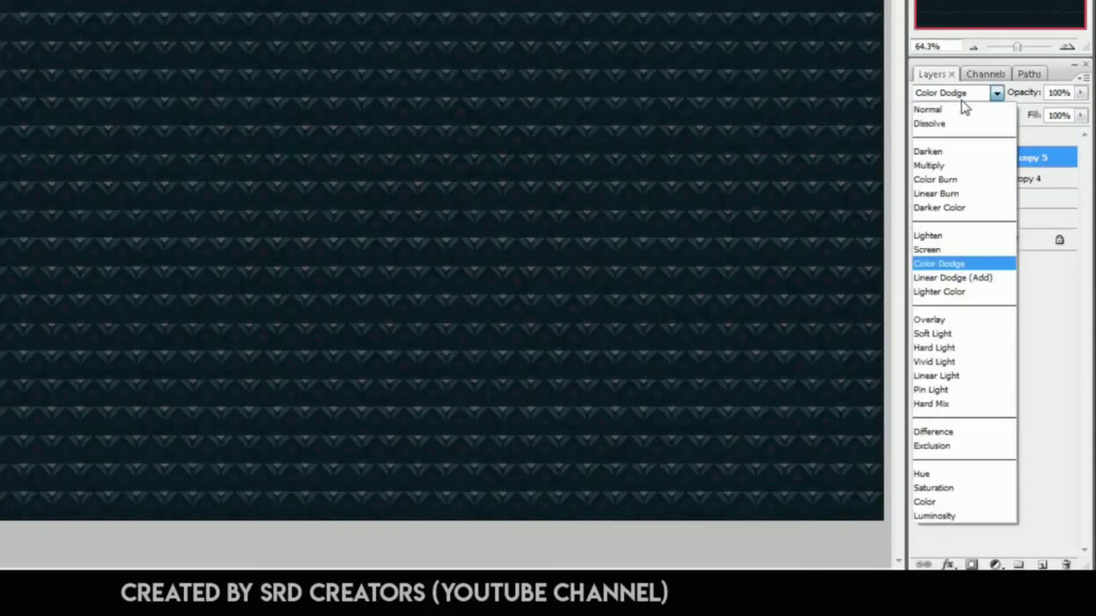
pyautogui.click(949, 348)
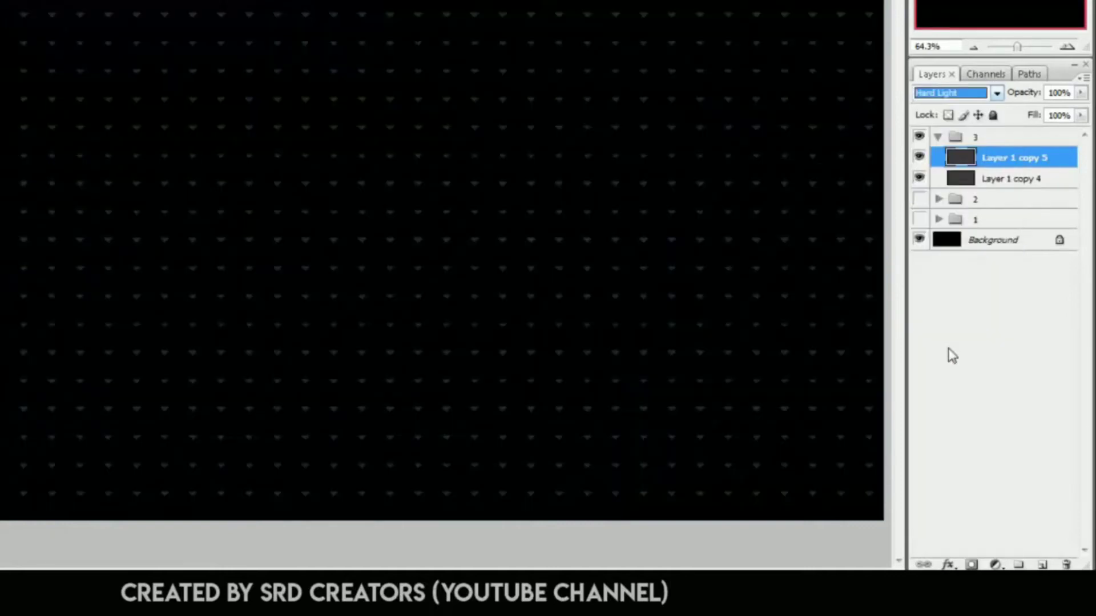
pyautogui.click(1036, 182)
pyautogui.click(950, 95)
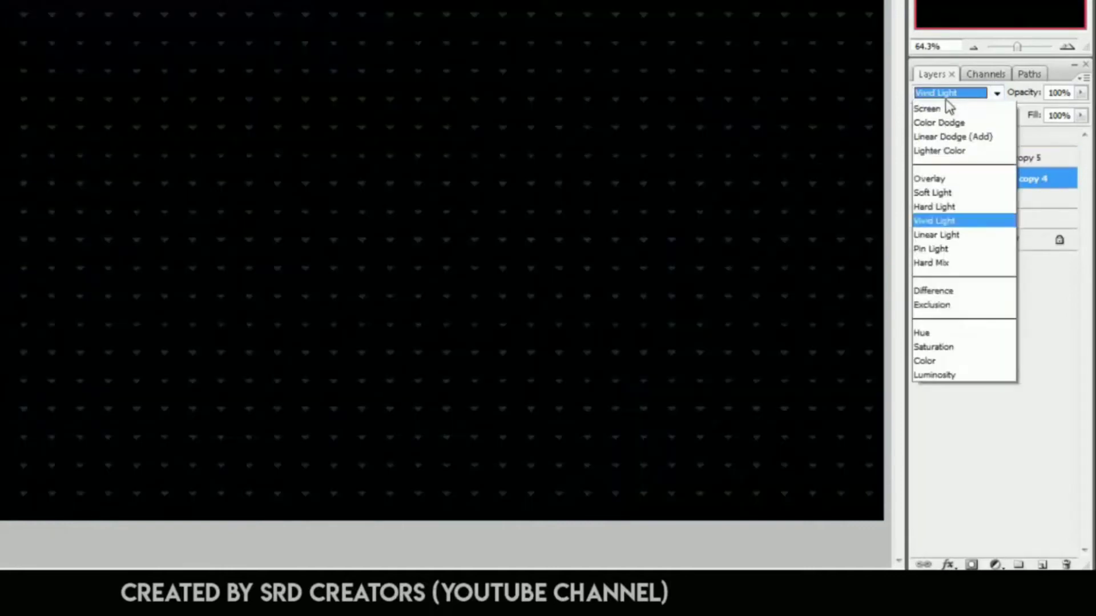
pyautogui.click(934, 347)
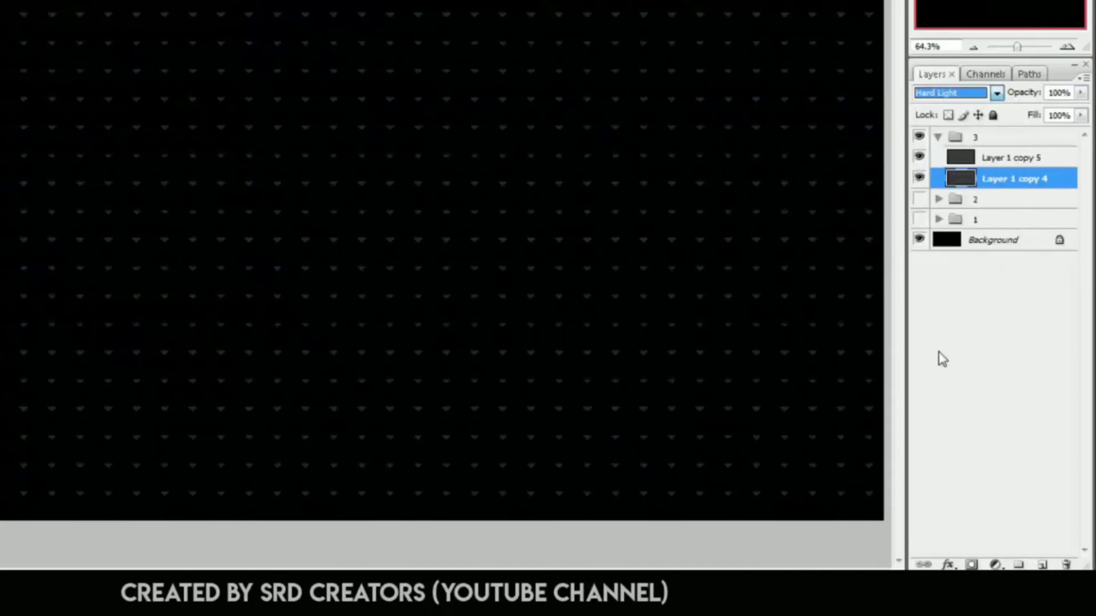
pyautogui.click(937, 137)
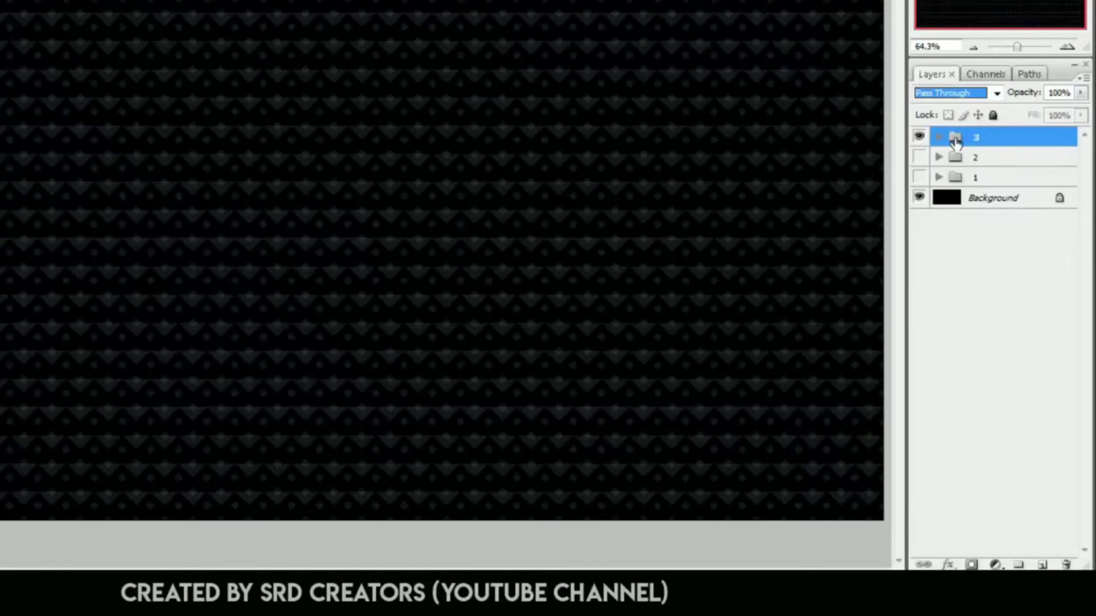
# - Duplicate group 3
pyautogui.rightClick(997, 142)
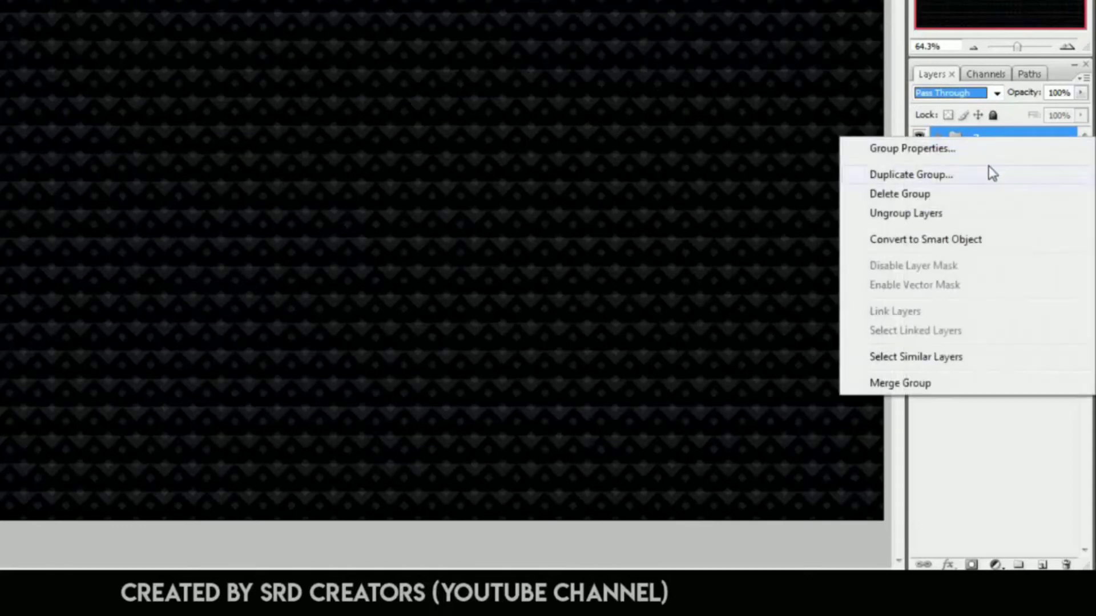